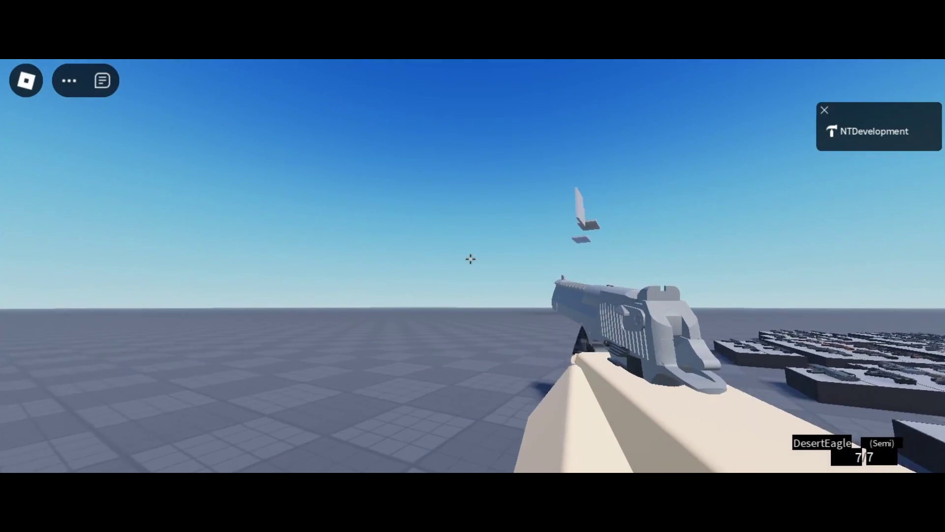
- Fire the DesertEagle from the hip in the running playtest
left_click(471, 259)
left_click(470, 259)
left_click(471, 259)
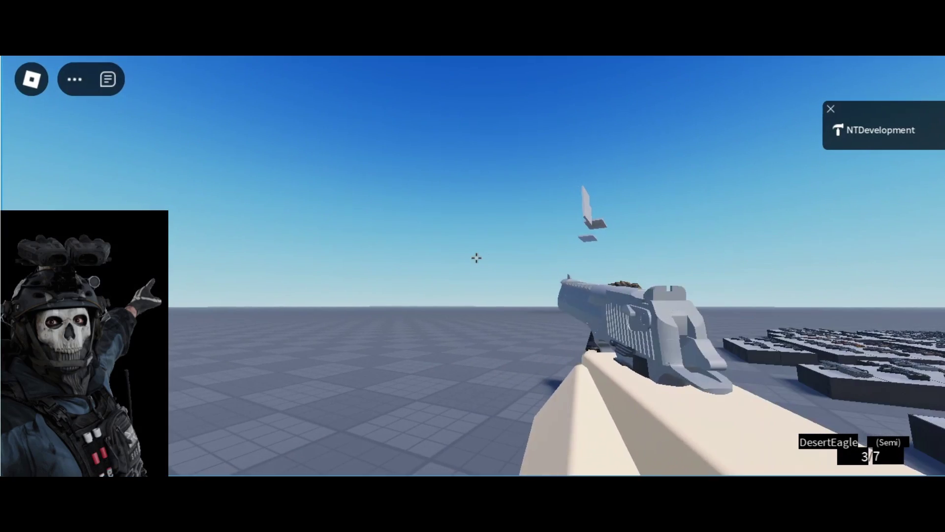
left_click(477, 257)
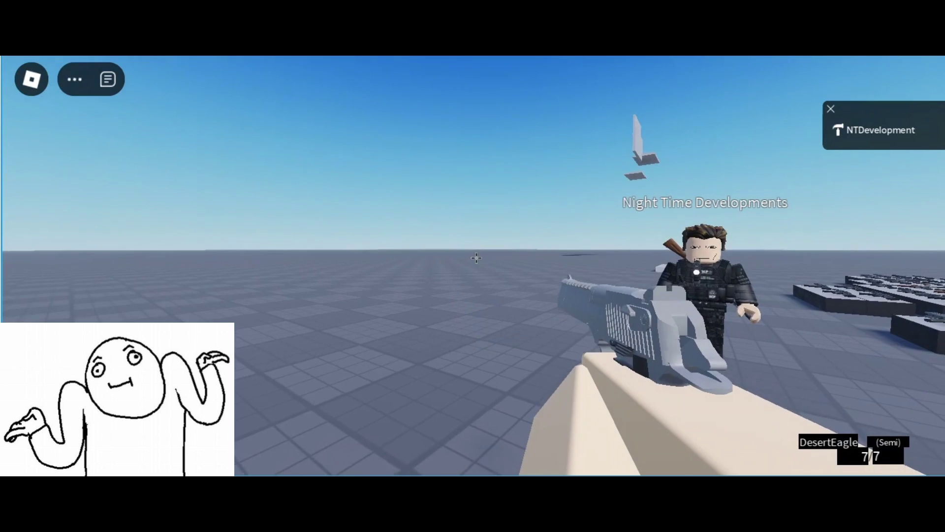
left_click(476, 257)
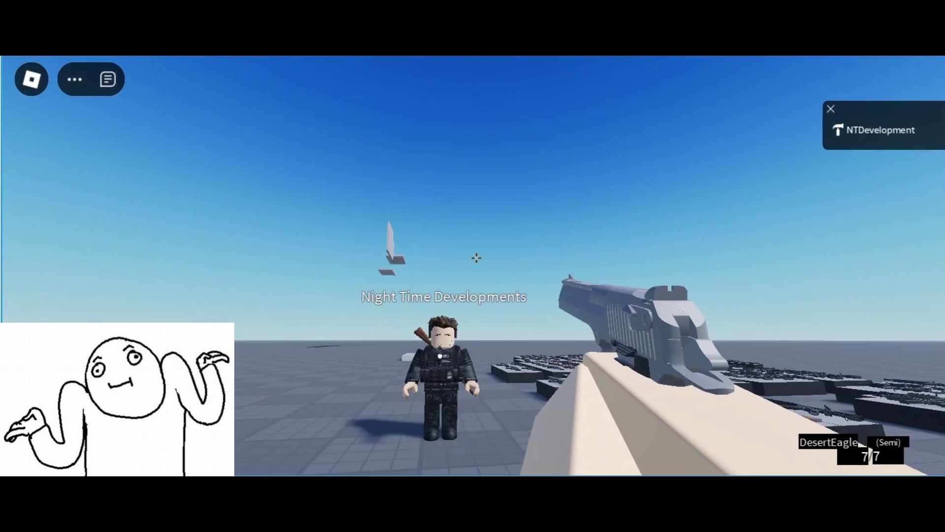
left_click(476, 258)
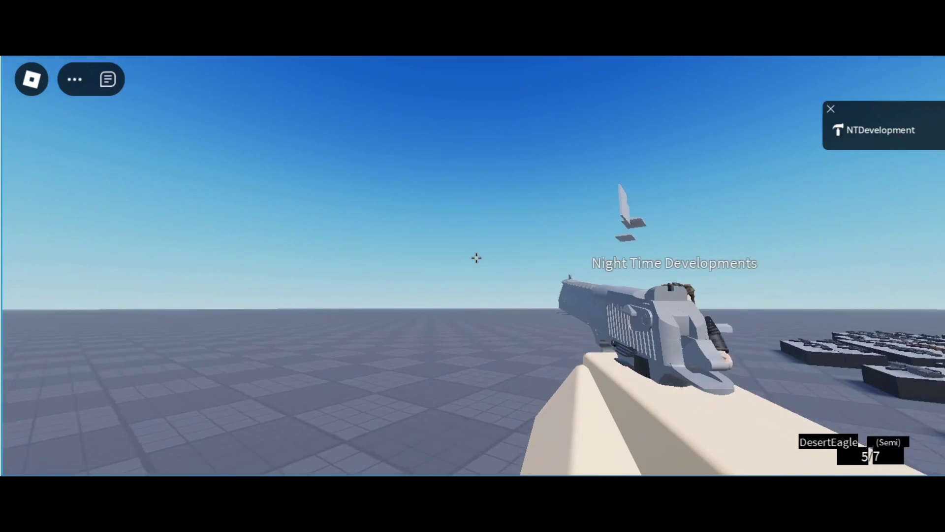
- Aim down the DesertEagle's sights, fire off the remaining rounds and reload
right_click(476, 257)
left_click(476, 258)
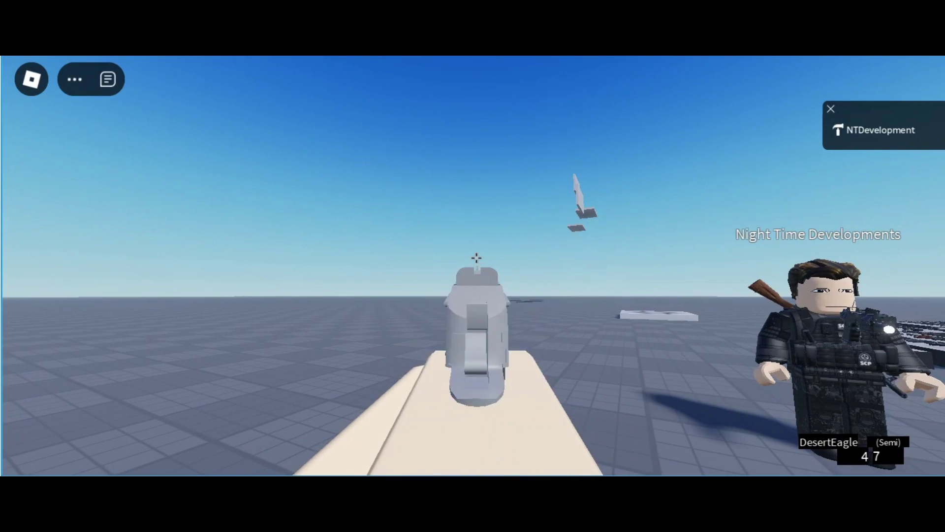
left_click(476, 258)
left_click(477, 258)
left_click(476, 258)
left_click(477, 257)
key("r")
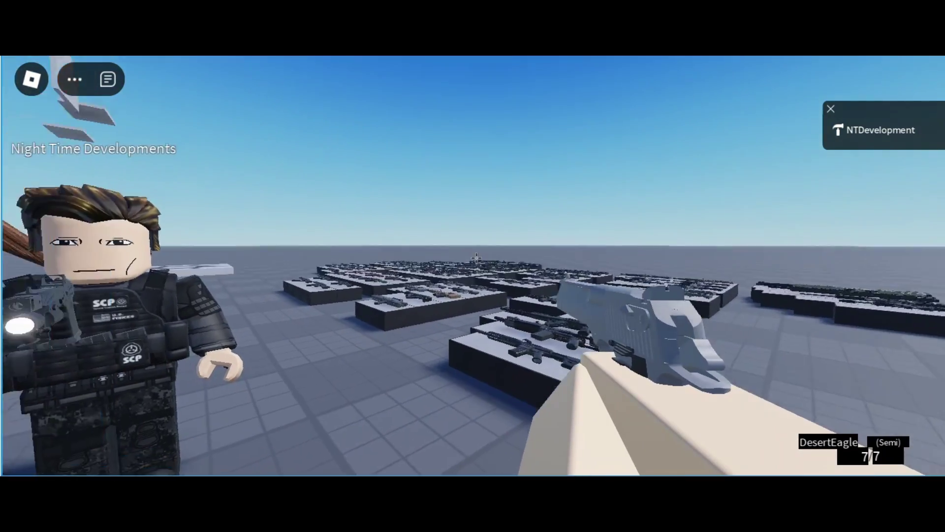
- Test the DesertEagle's damage by shooting the Night Time Developments dummy until it dies, and reload
left_click(474, 258)
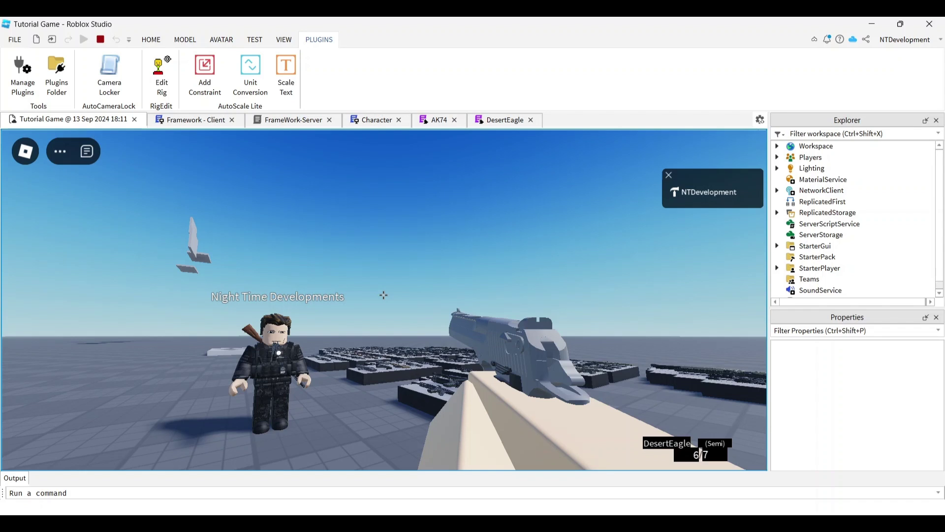
key("w")
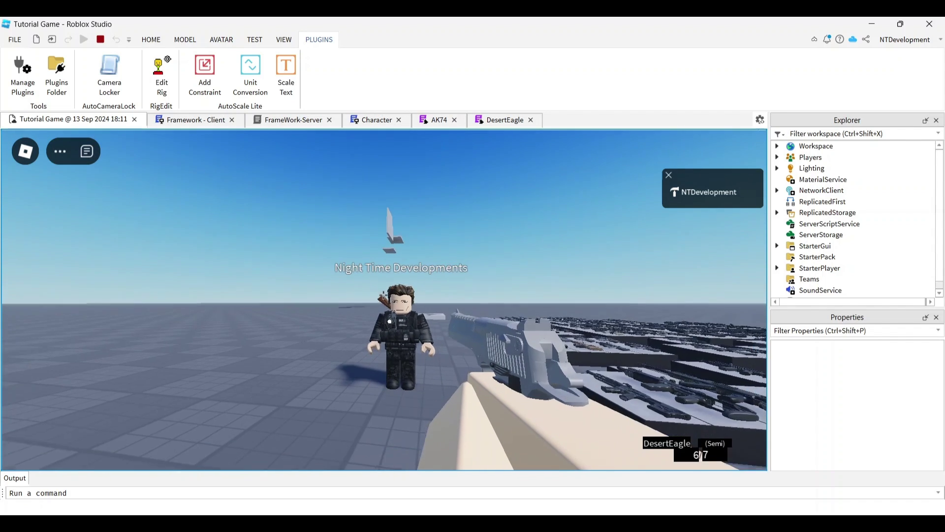
key("s")
left_click(383, 295)
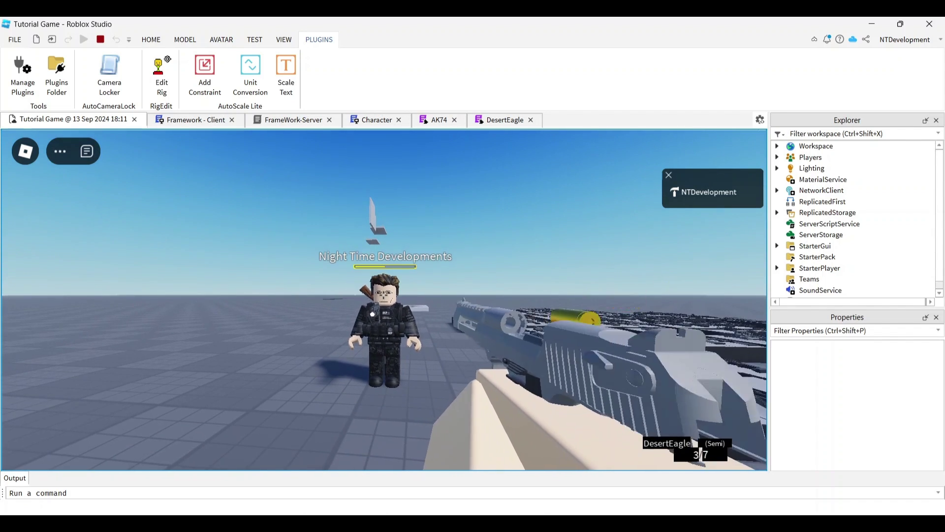
left_click(383, 295)
left_click(384, 295)
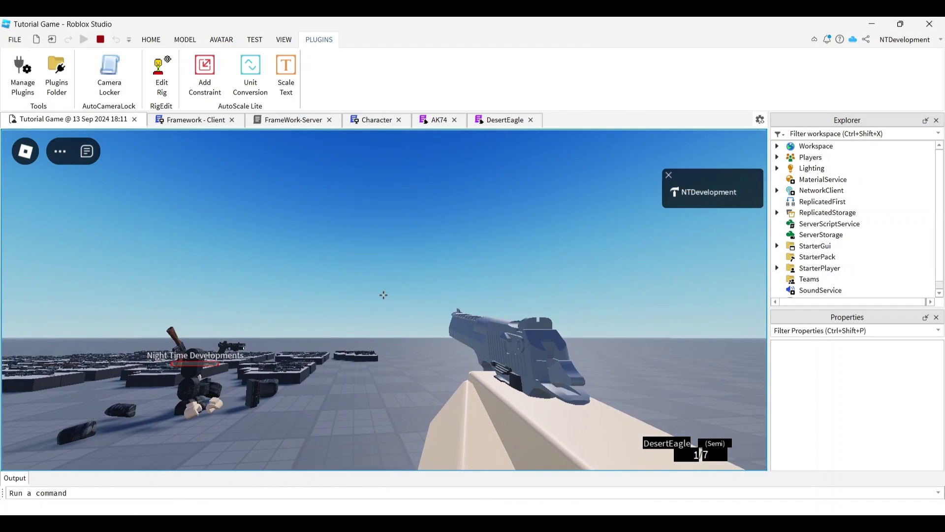
key("r")
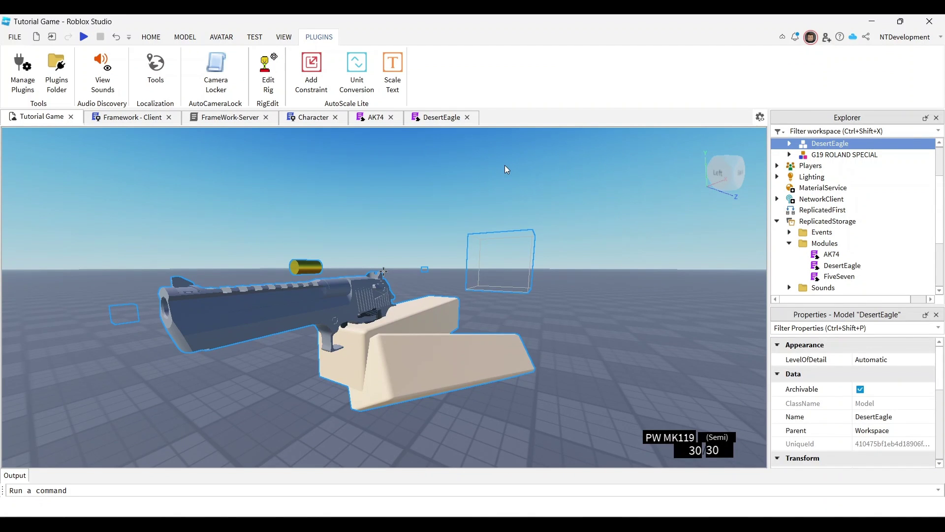
- Display the DesertEagle's joints with the RigEdit plugin and close the plugin
left_click(269, 78)
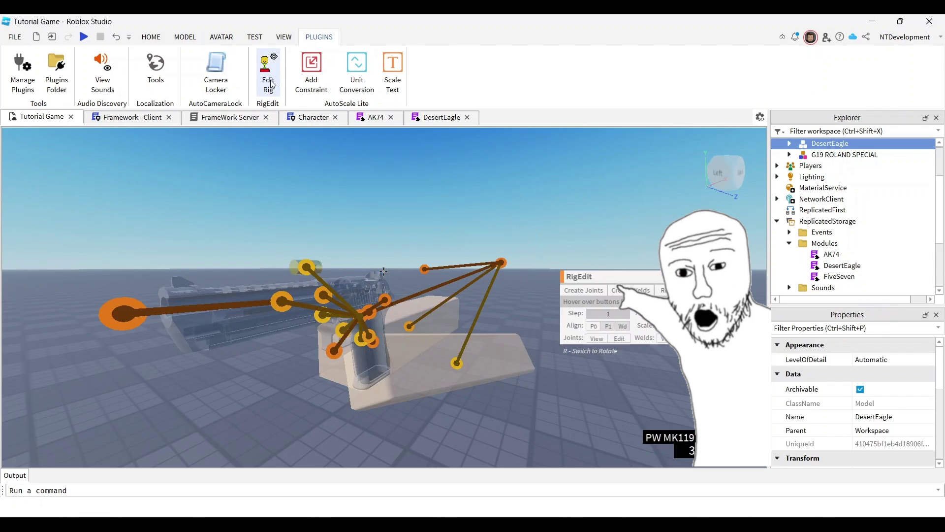
left_click(271, 83)
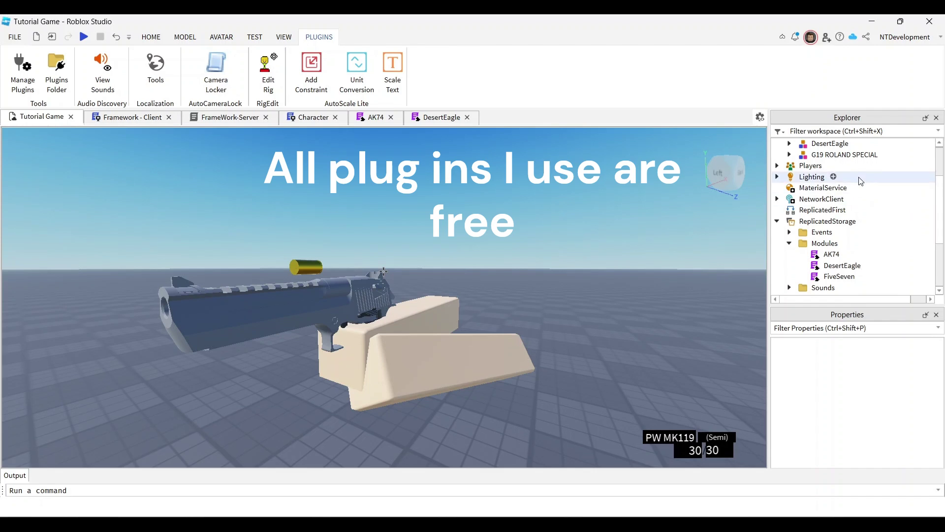
- Preview the DesertEagle in first person by locking the camera to its FakeCamera part, and release the lock
scroll(797, 182, "up", 1)
left_click(789, 175)
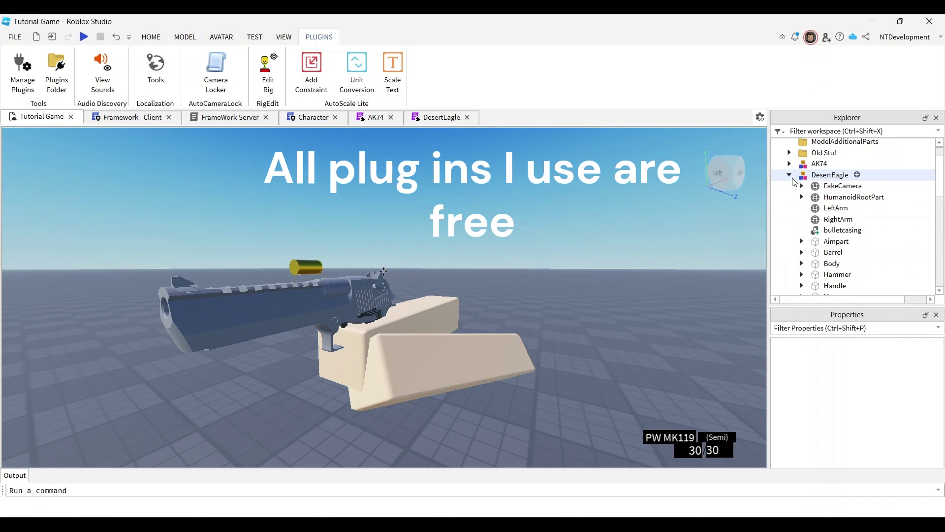
left_click(840, 185)
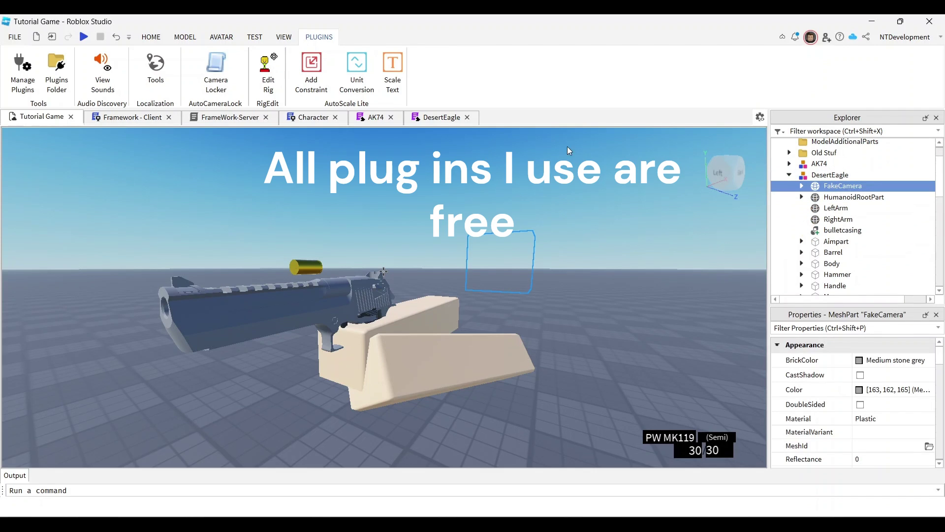
left_click(222, 72)
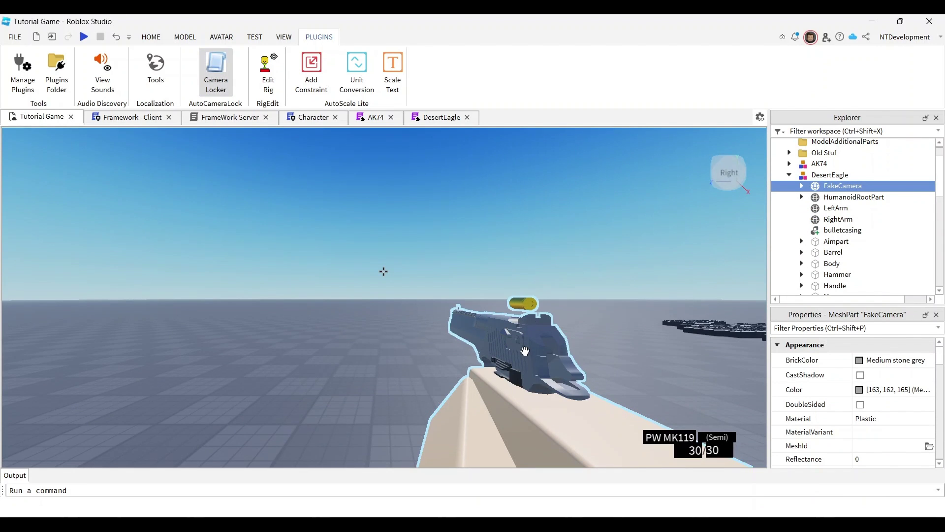
left_click(557, 191)
left_click(229, 73)
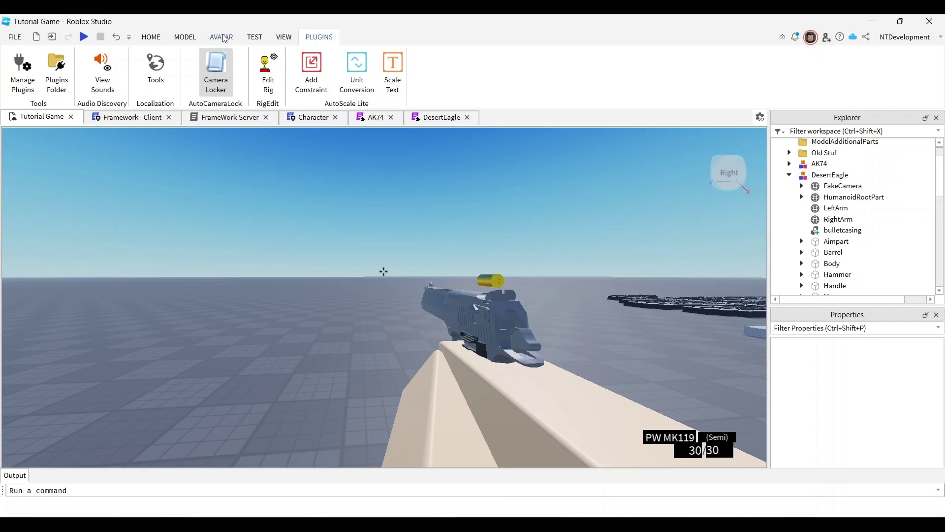
- Bring up the avatar tools and examine the DesertEagle and its bullet casing from the side and rear
left_click(284, 38)
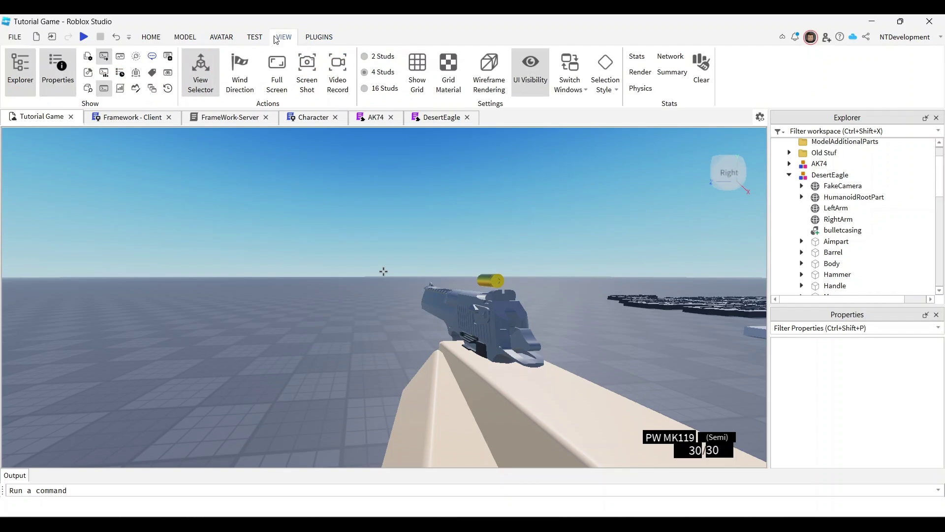
left_click(254, 37)
left_click(221, 37)
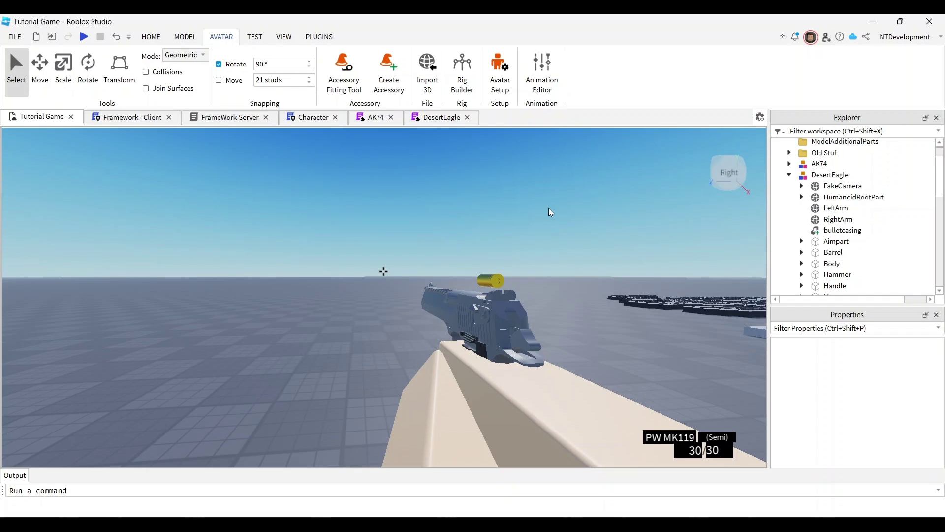
right_click_drag(568, 196, 568, 201)
key("w")
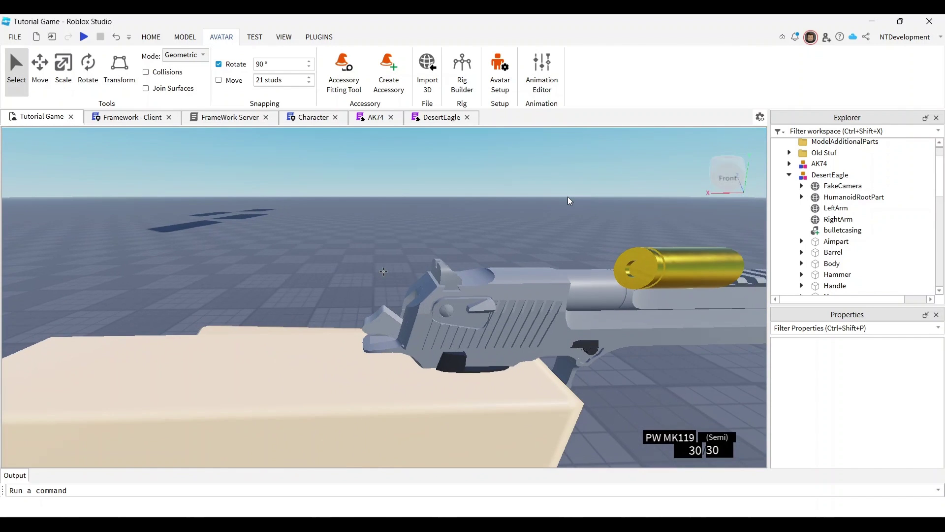
right_click_drag(506, 194, 507, 194)
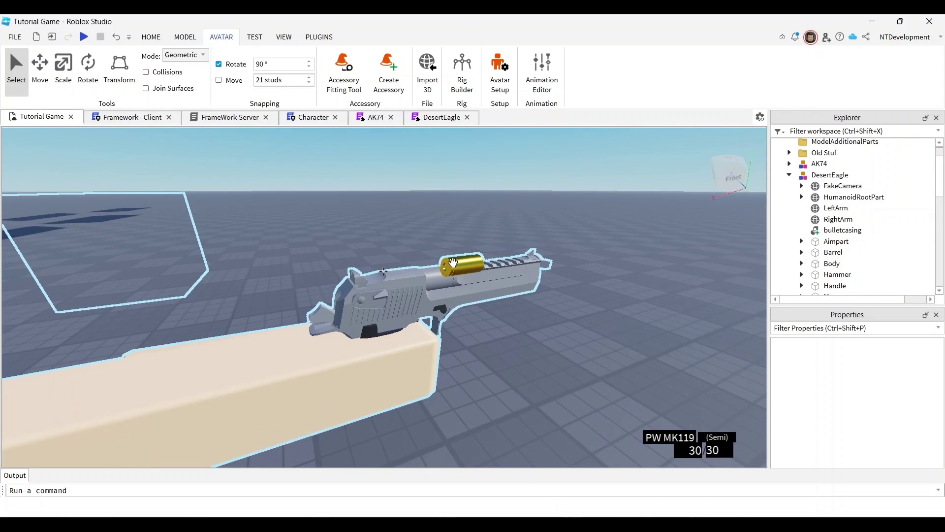
right_click_drag(481, 253, 481, 253)
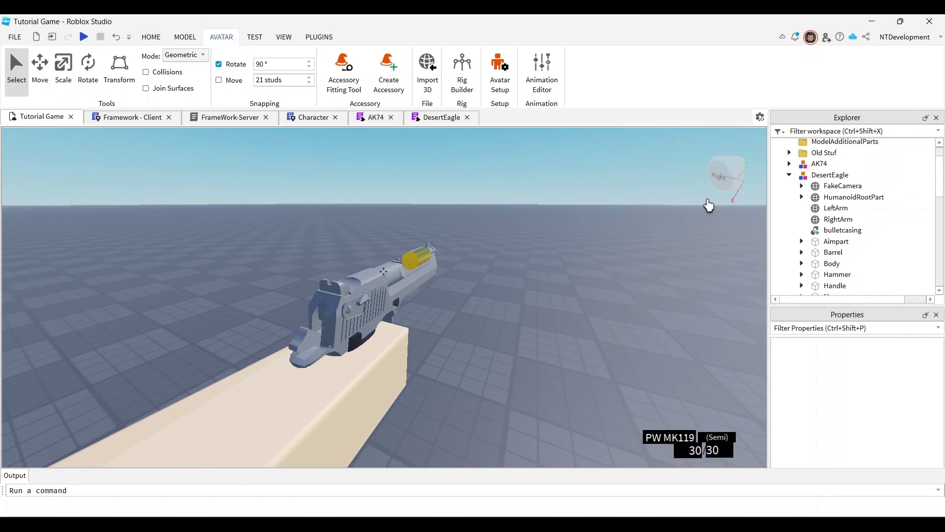
- Move the bulletcasing part down and sideways until it sits hidden inside the DesertEagle's slide
left_click(821, 234)
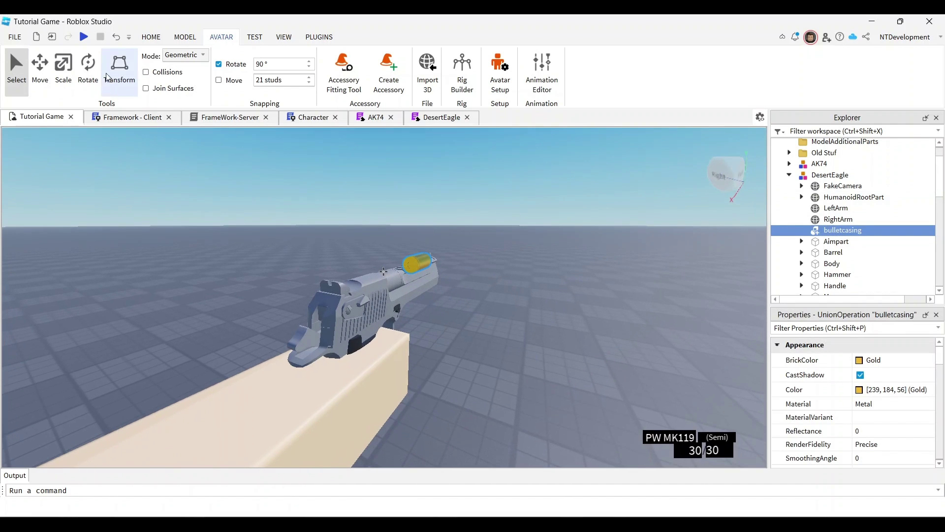
left_click(51, 74)
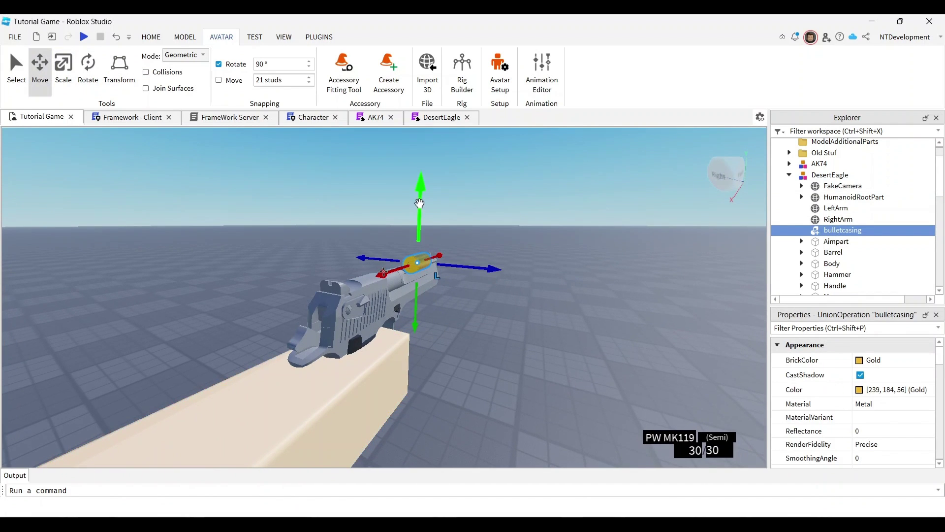
left_click_drag(420, 205, 416, 240)
scroll(494, 255, "up", 3)
right_click_drag(494, 256, 492, 256)
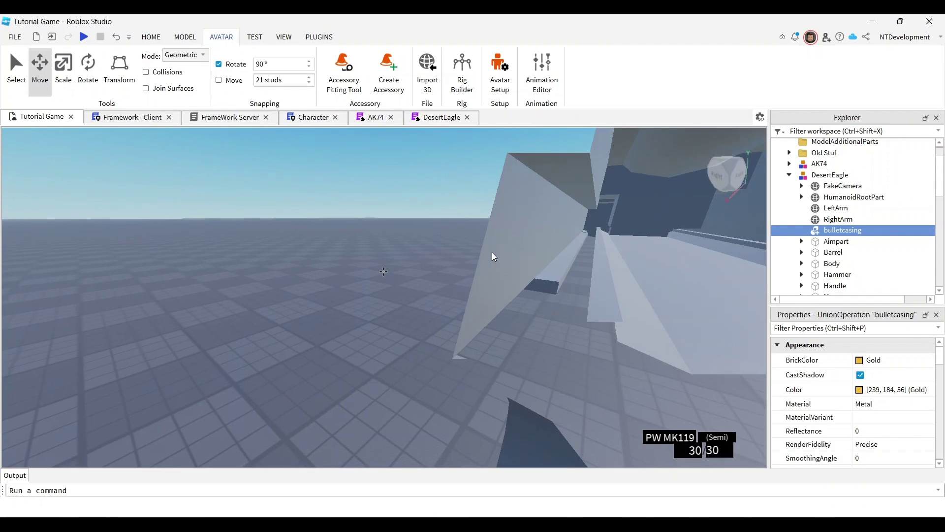
scroll(494, 257, "up", 2)
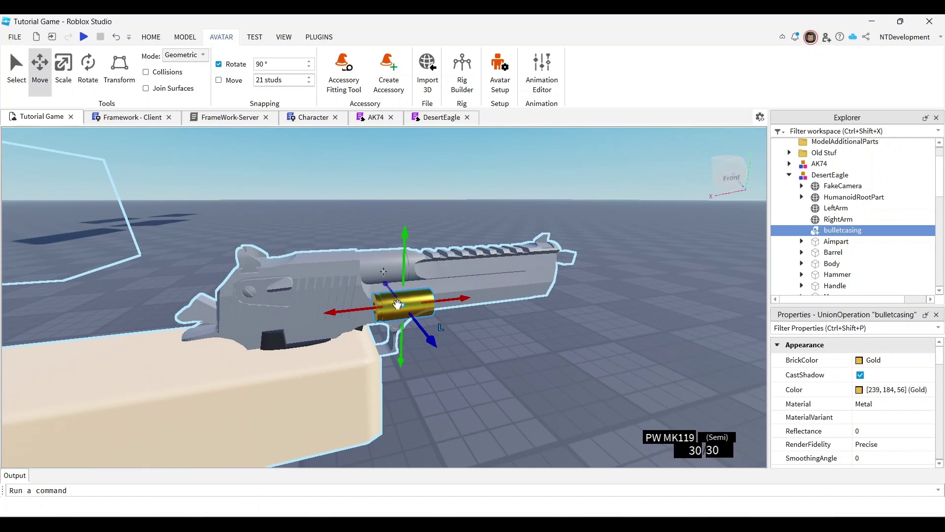
left_click_drag(425, 339, 416, 314)
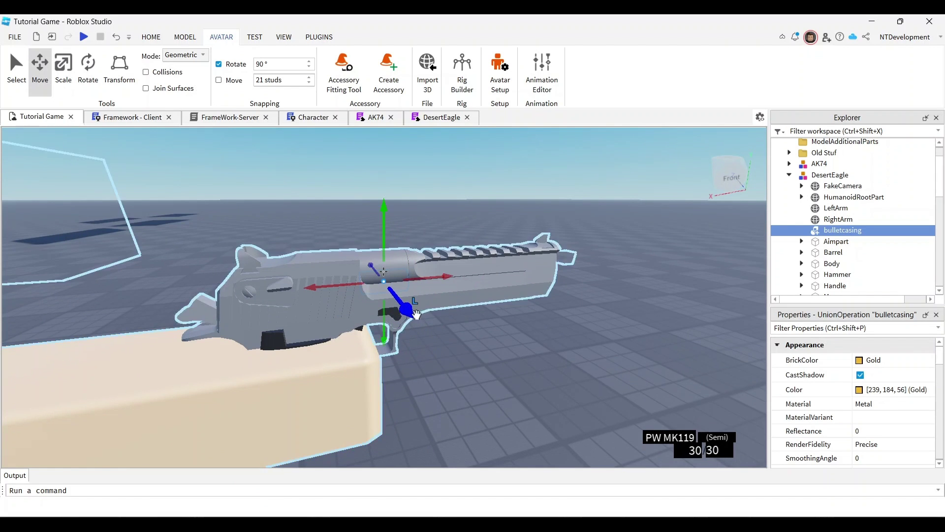
right_click_drag(417, 314, 487, 313)
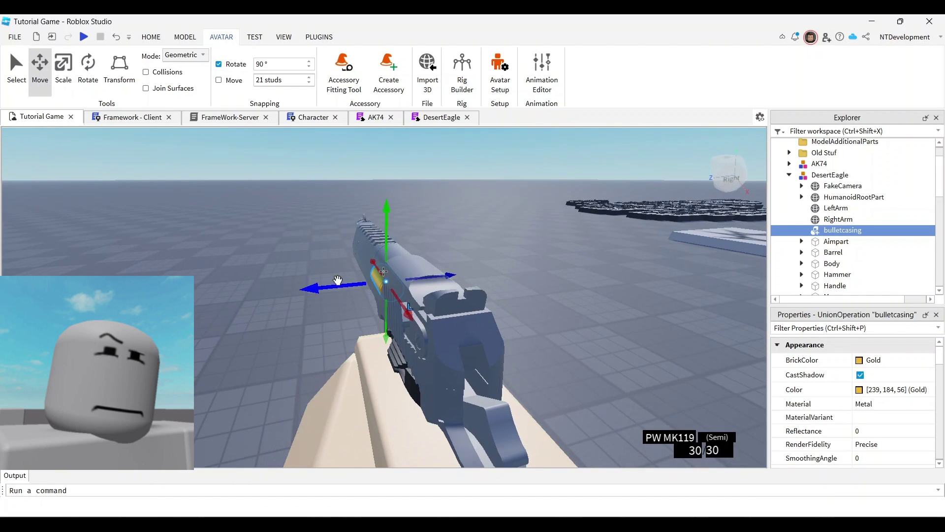
left_click_drag(340, 286, 349, 287)
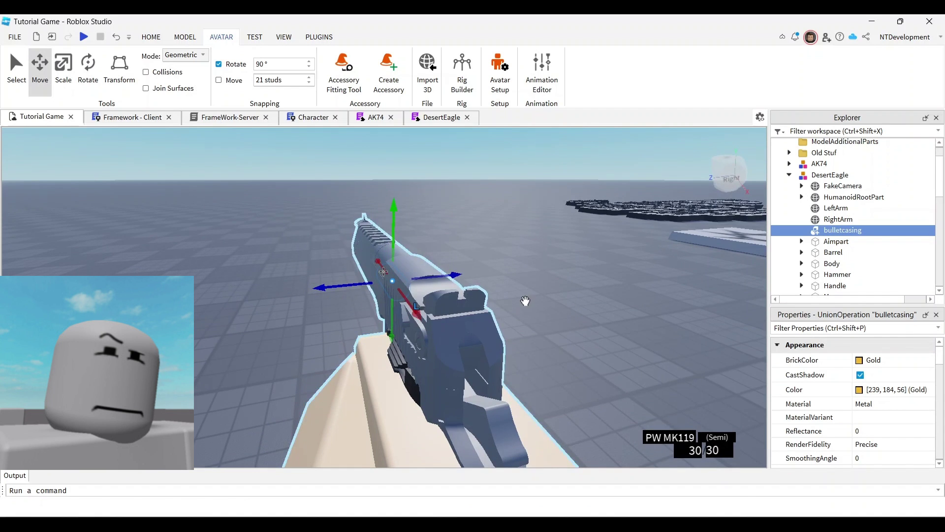
right_click_drag(525, 302, 528, 306)
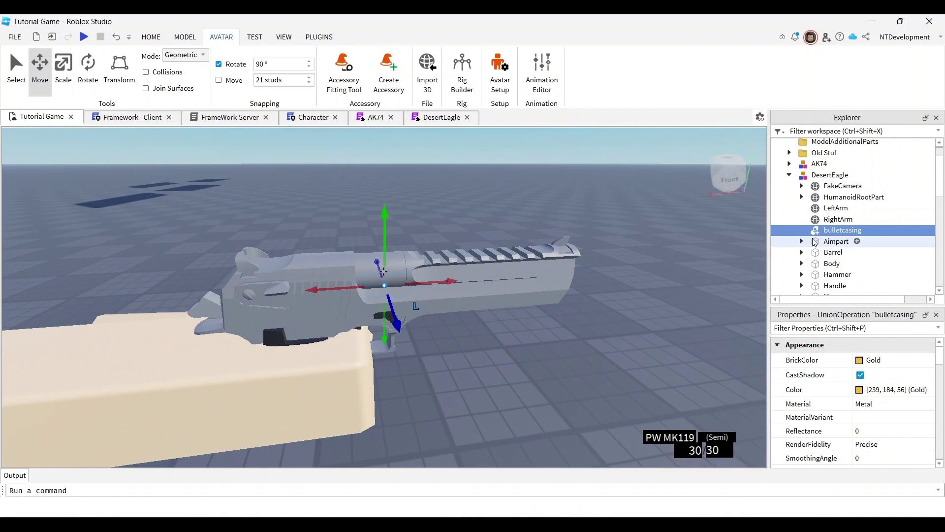
- Examine the joints listed under the DesertEagle's Main part and collapse the DesertEagle model in the hierarchy
scroll(798, 276, "down", 1)
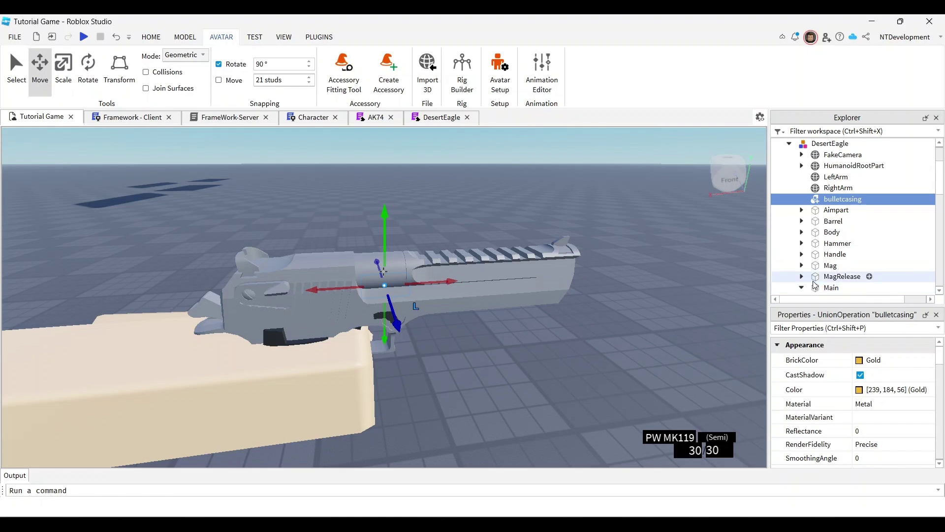
left_click(802, 288)
scroll(820, 284, "down", 2)
scroll(832, 283, "down", 2)
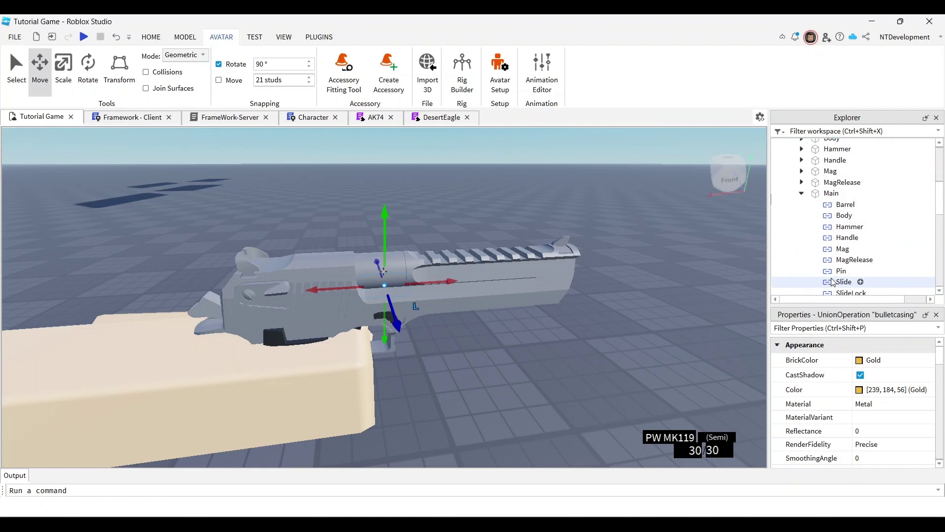
scroll(847, 288, "up", 1)
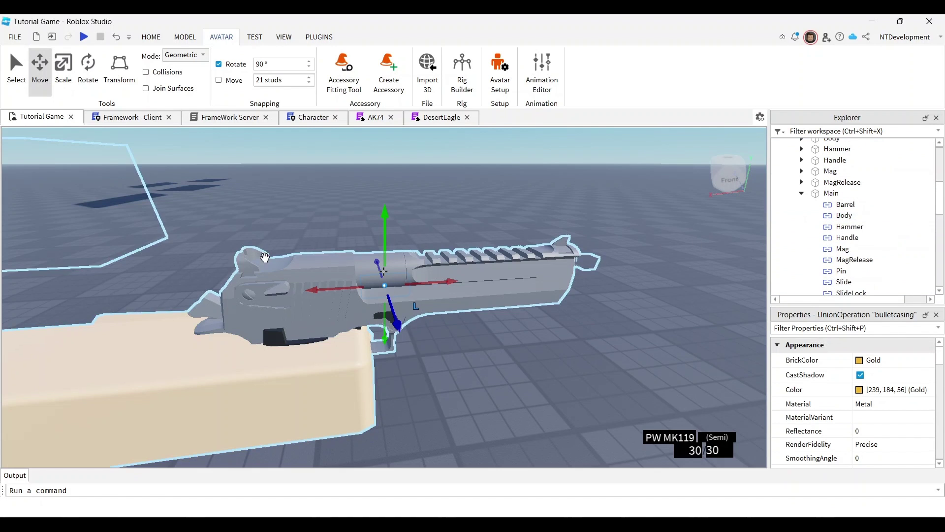
right_click_drag(529, 294, 469, 296)
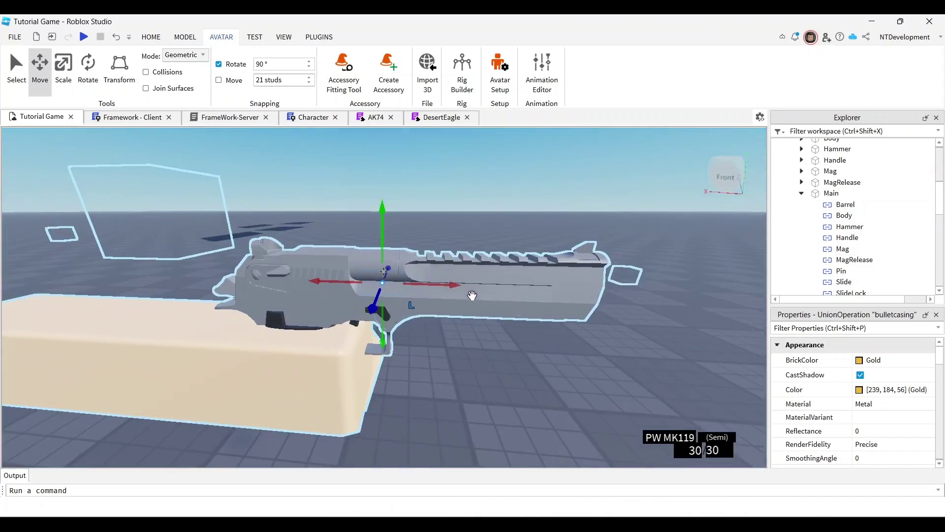
scroll(844, 218, "up", 3)
scroll(843, 218, "up", 3)
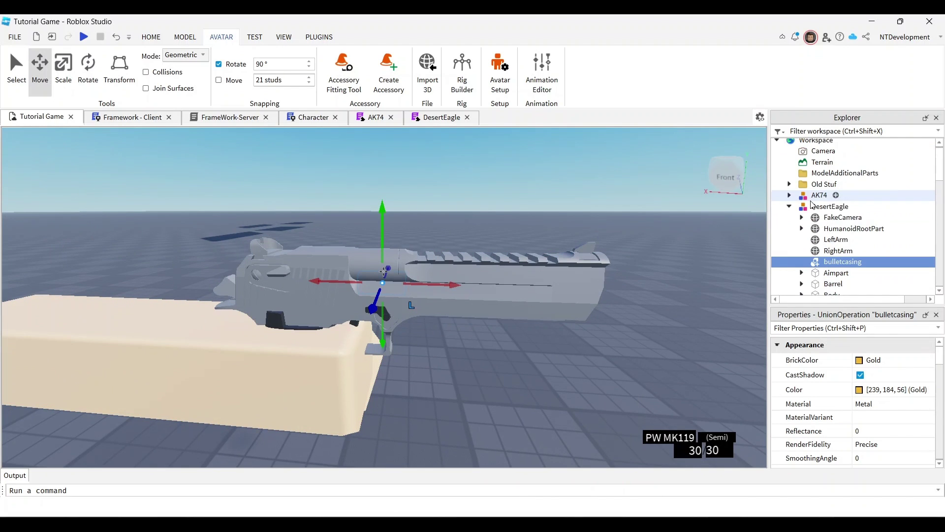
left_click(789, 207)
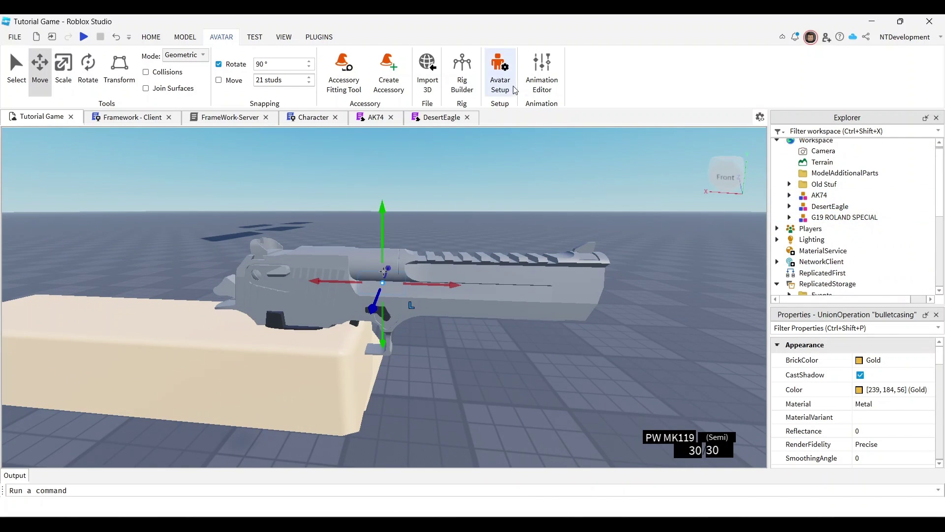
- Open the Animation Editor for the DesertEagle rig, enlarge it, and create an animation named DesertEagleAnim
left_click(543, 69)
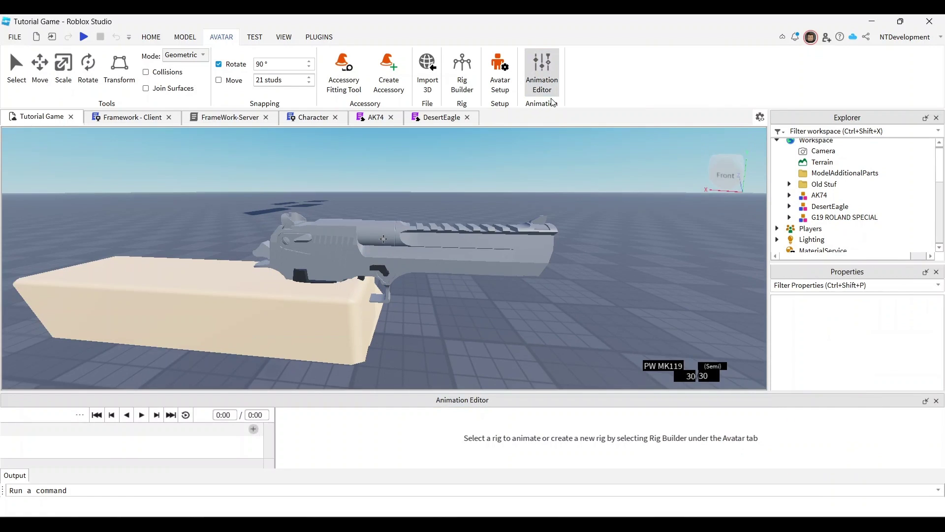
left_click(825, 207)
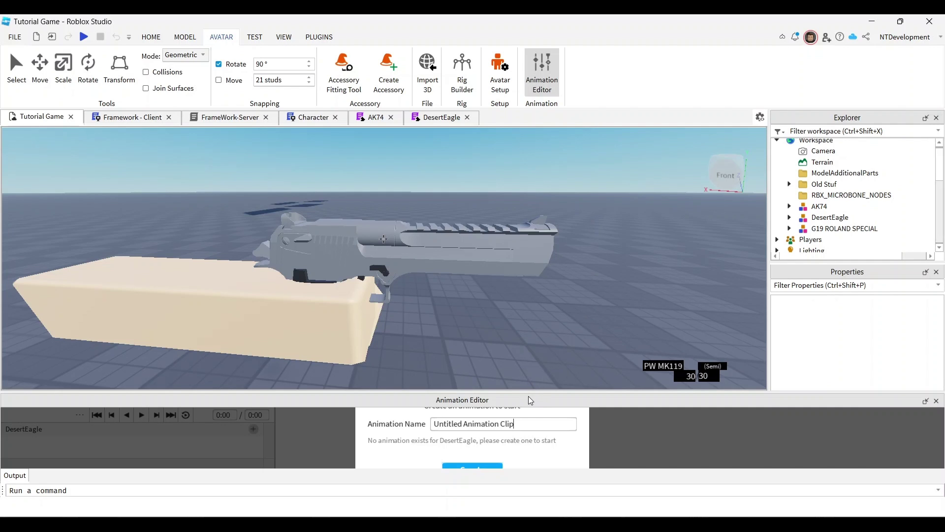
left_click_drag(528, 394, 530, 322)
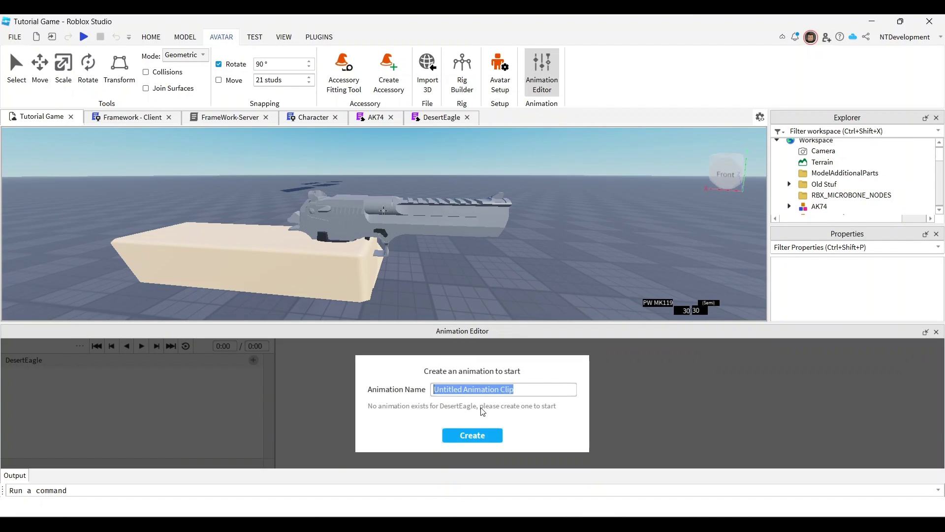
type("Desert")
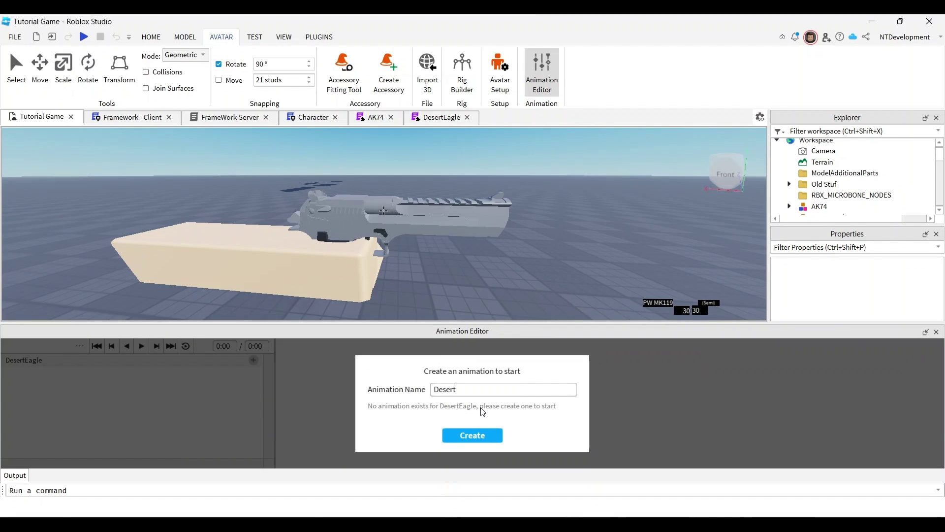
type("EagleAnim")
key("Return")
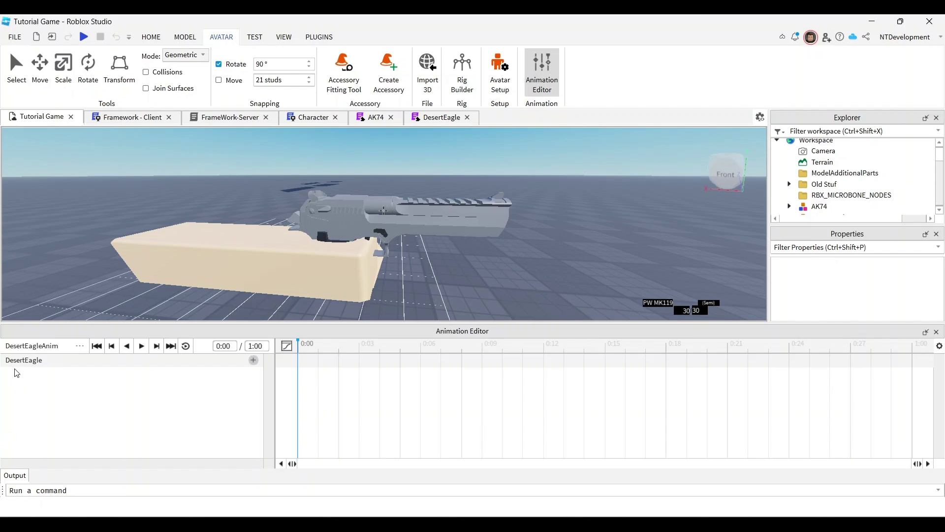
- Add all of the DesertEagle's body parts as animation tracks and expand the DesertEagle model in the hierarchy
left_click(254, 360)
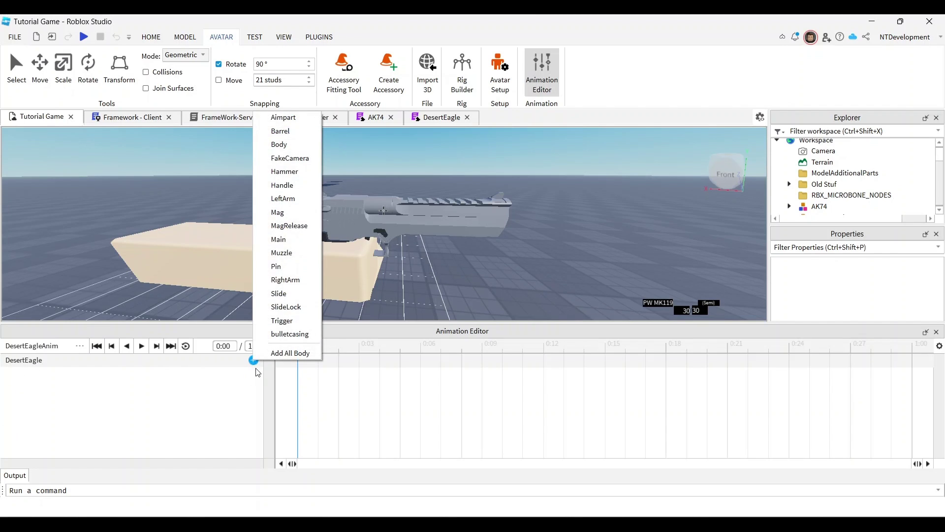
left_click(292, 355)
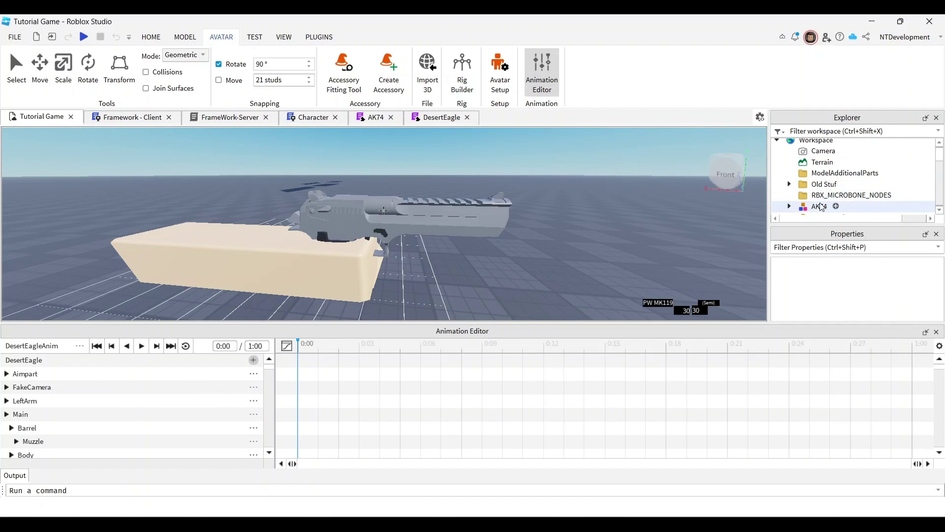
scroll(837, 190, "down", 2)
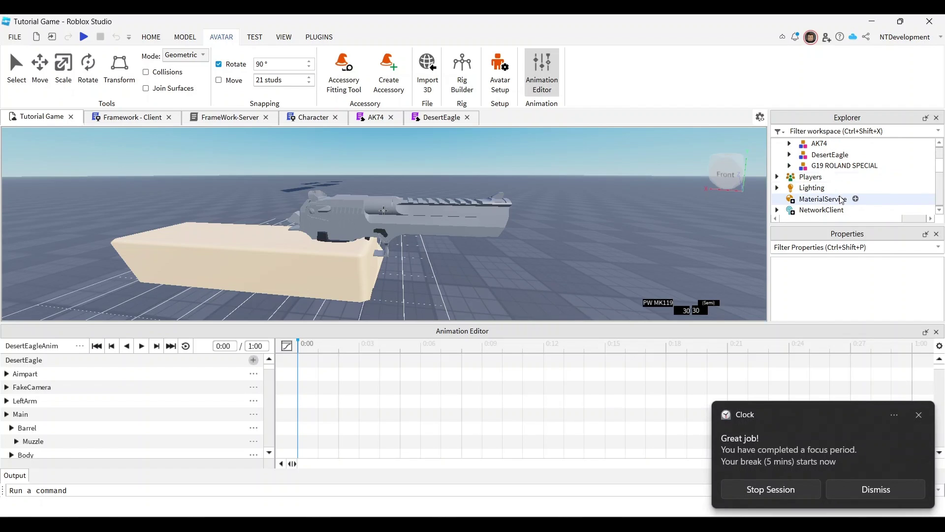
left_click(919, 415)
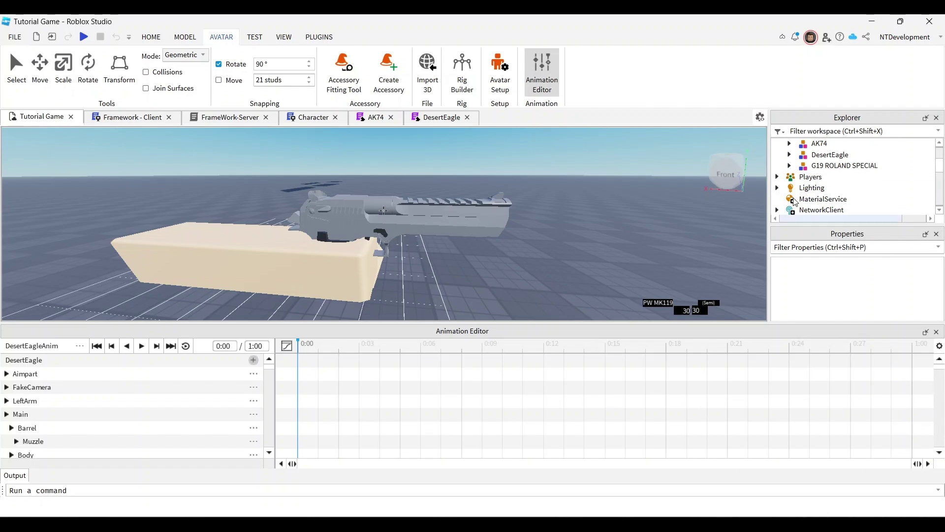
left_click(790, 155)
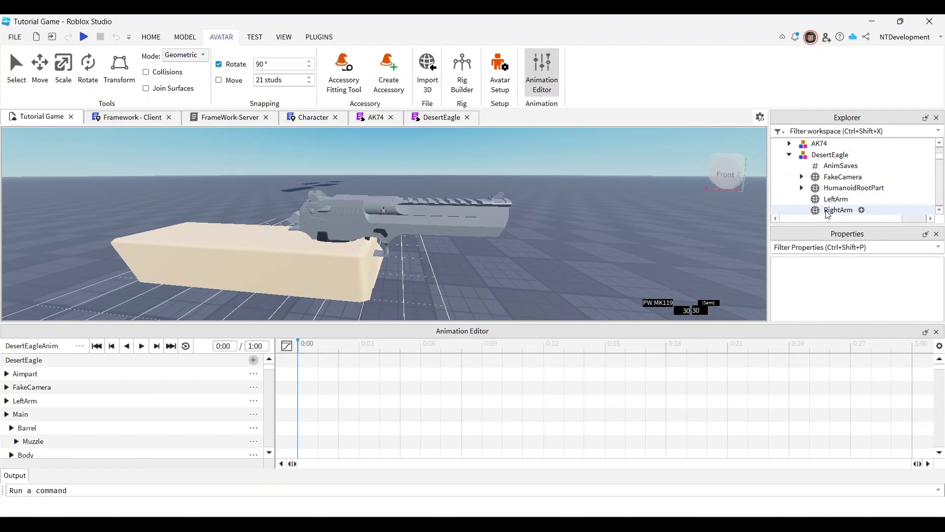
scroll(171, 394, "down", 1)
scroll(170, 396, "down", 4)
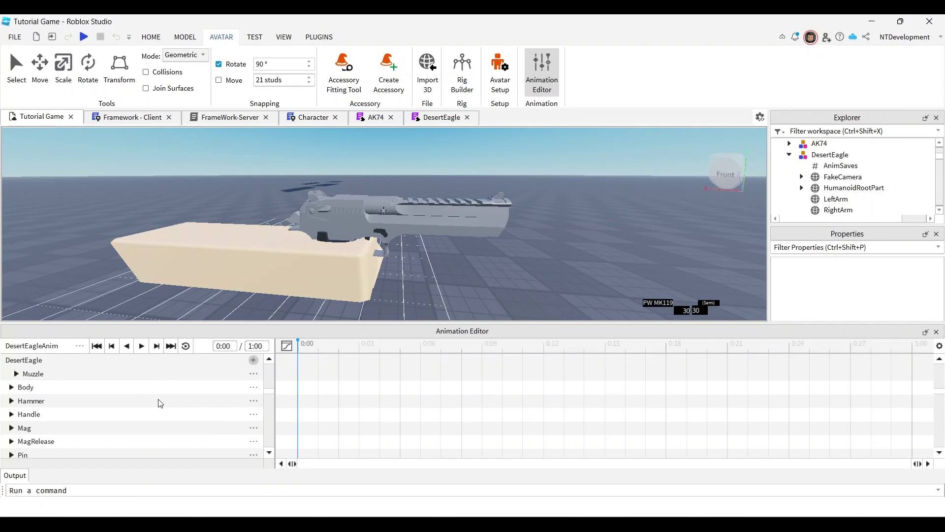
scroll(163, 401, "up", 4)
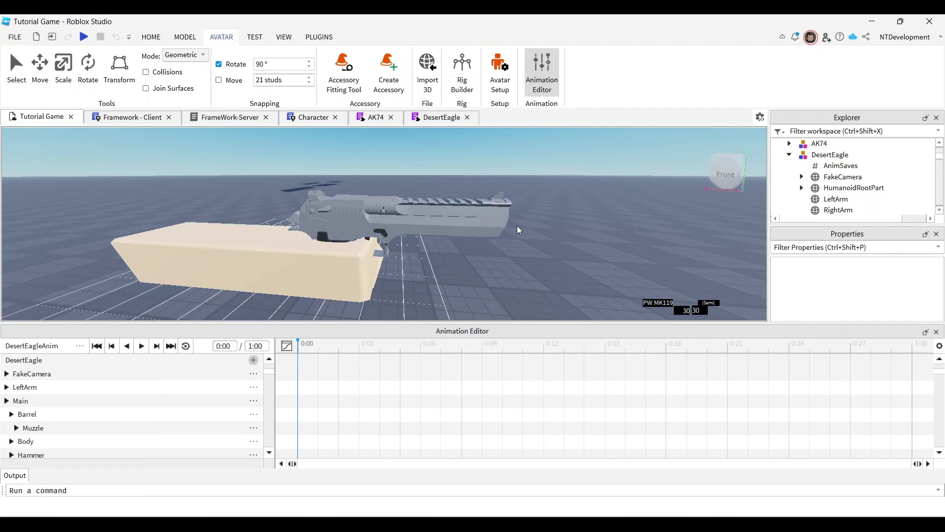
- Turn off rotation snapping and keyframe the Hammer at 0:01 rotated forward toward the slide
right_click_drag(517, 225, 504, 215)
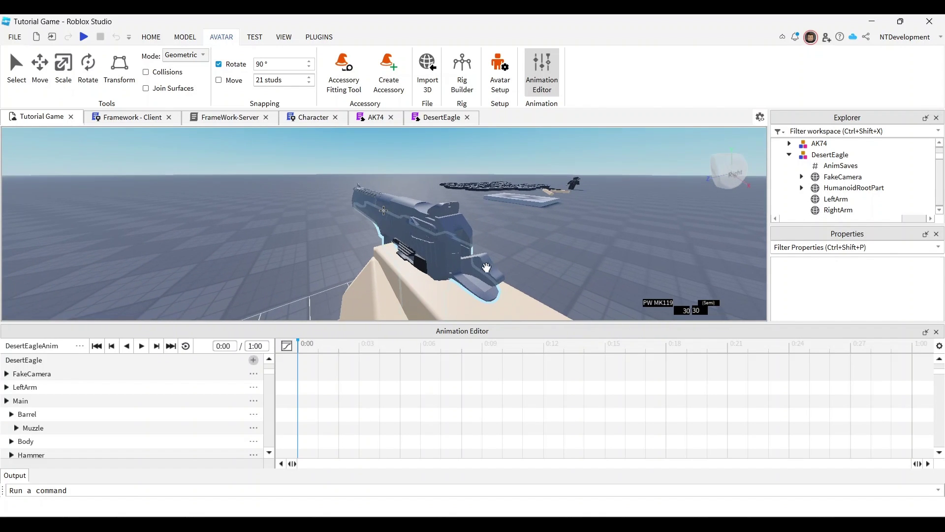
right_click_drag(494, 263, 499, 258)
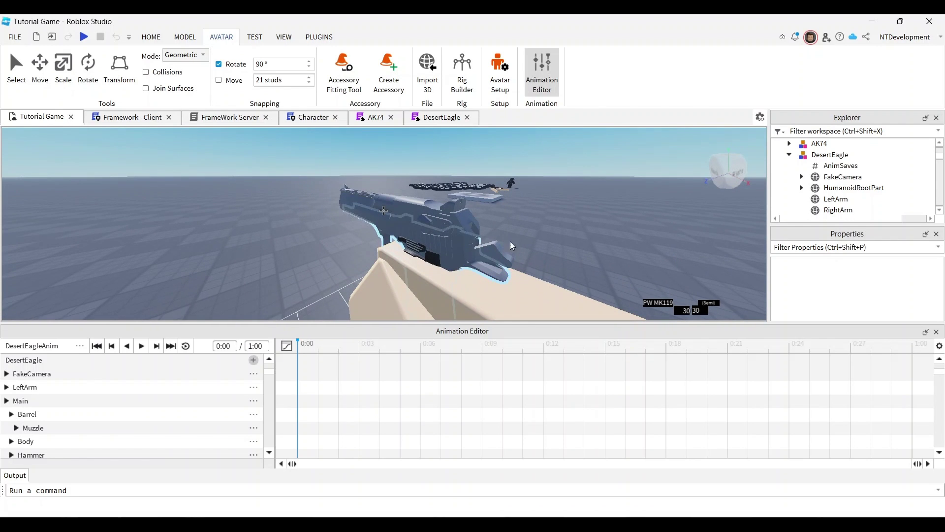
right_click_drag(532, 226, 536, 230)
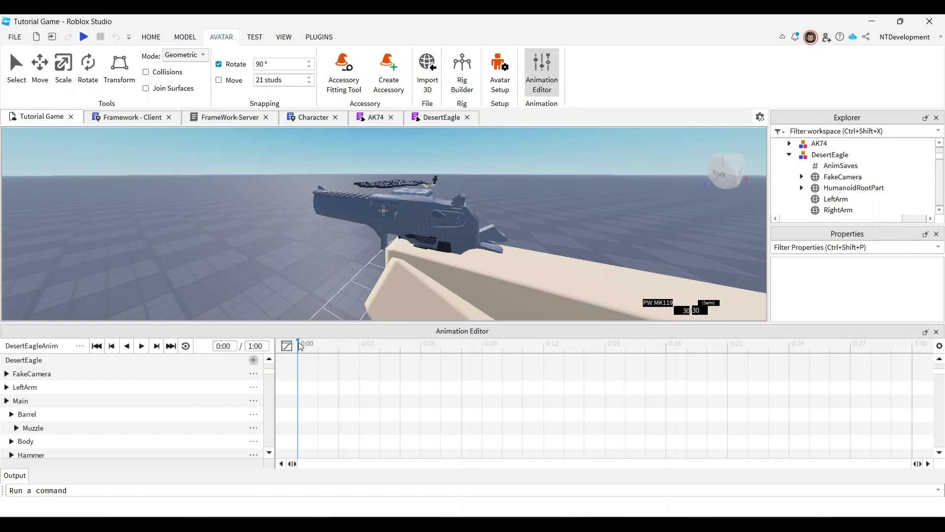
left_click(322, 347)
scroll(155, 436, "down", 1)
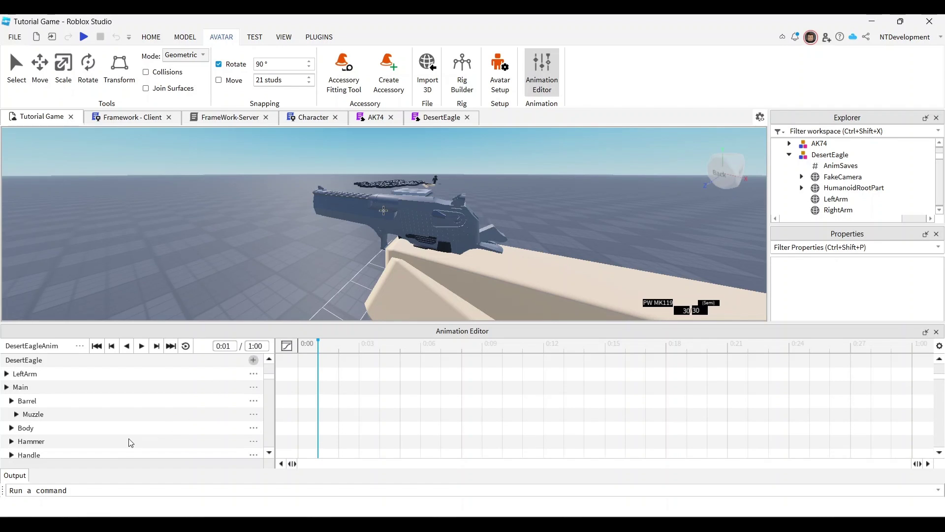
left_click(48, 443)
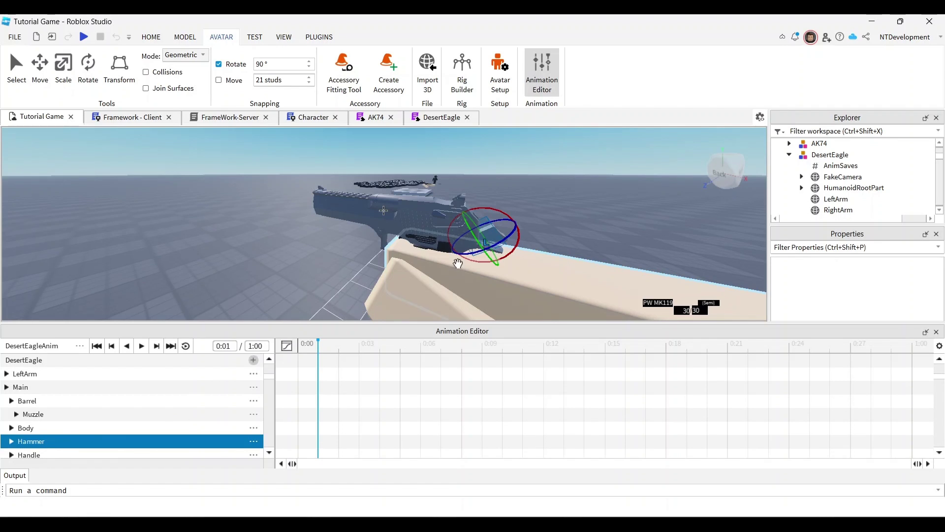
right_click_drag(588, 218, 588, 219)
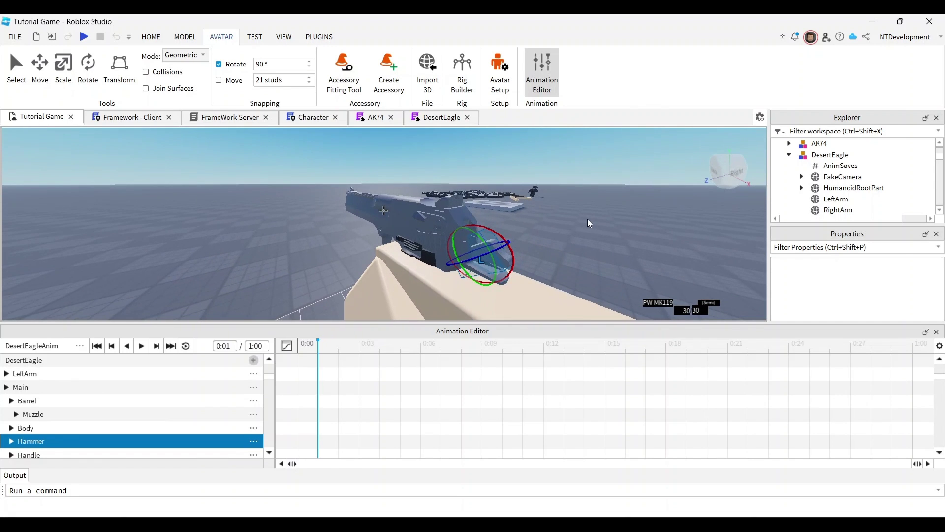
left_click(186, 38)
right_click_drag(566, 228, 566, 228)
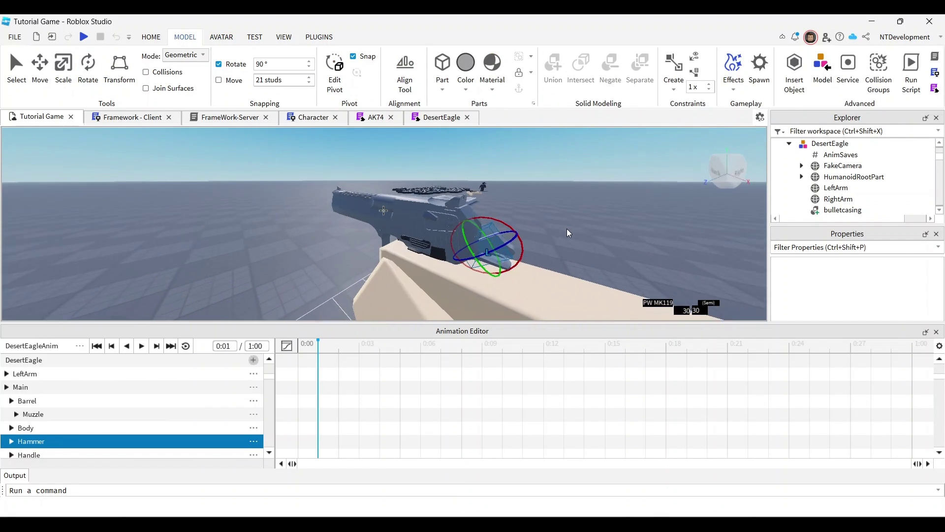
left_click_drag(524, 242, 468, 204)
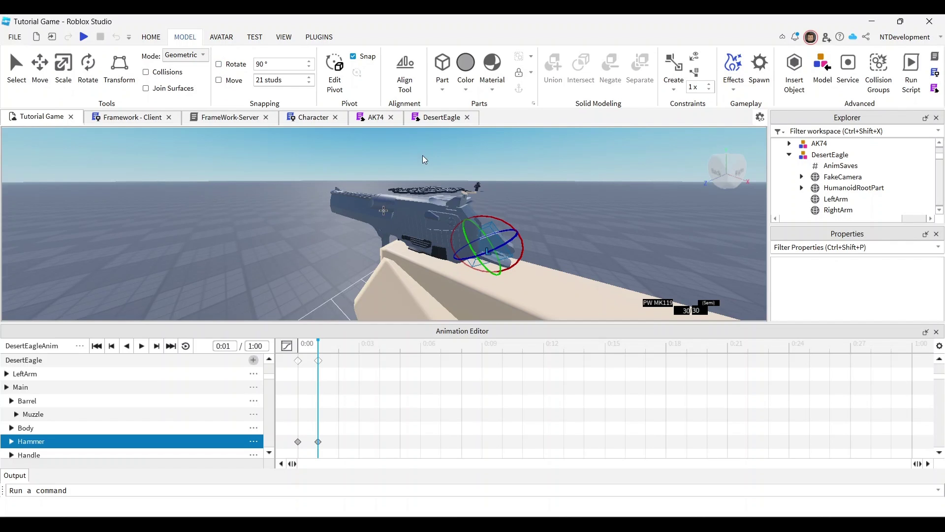
left_click_drag(504, 218, 467, 197)
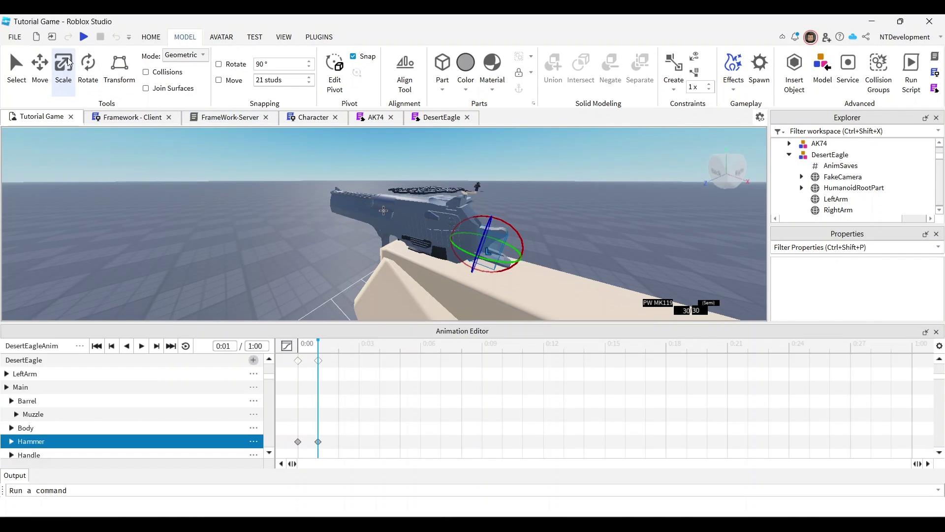
- Keyframe the Slide at 0:02 by moving it rearward along the DesertEagle's length
left_click(43, 71)
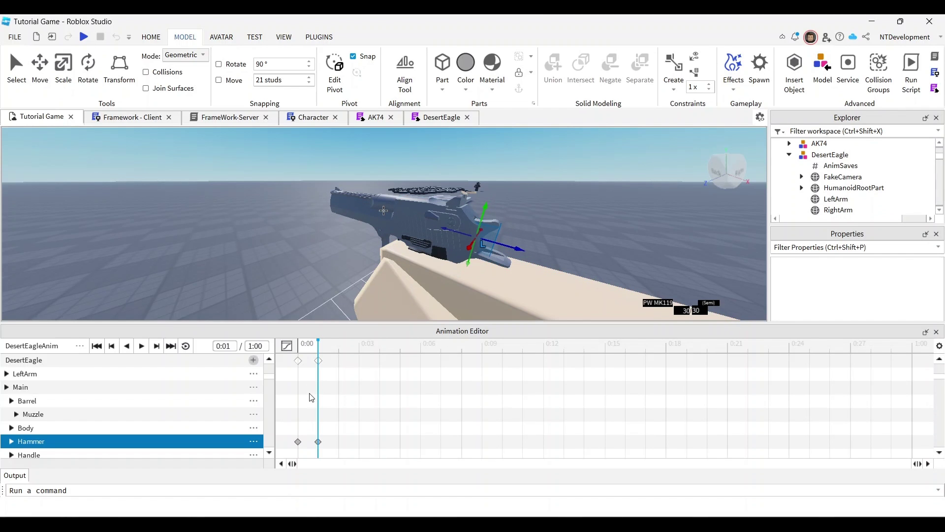
left_click(303, 348)
left_click(318, 348)
left_click(339, 346)
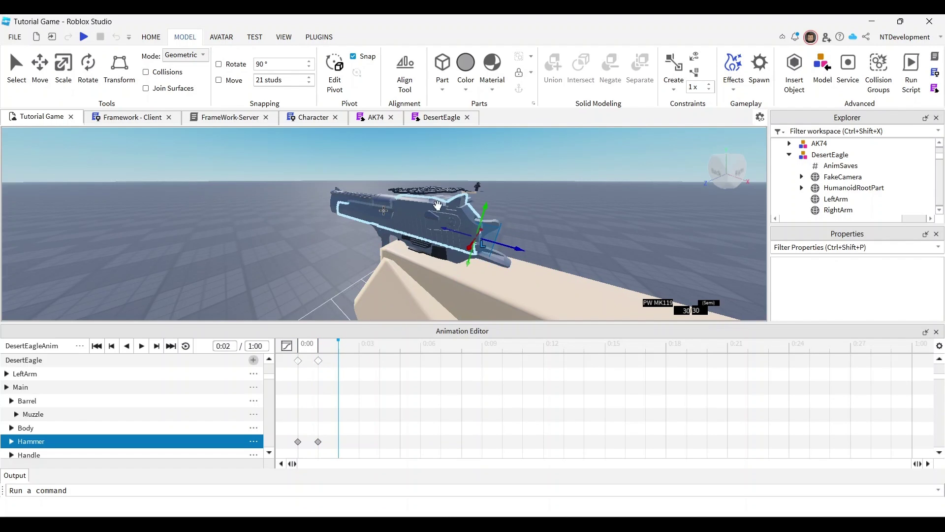
right_click_drag(511, 255, 533, 247)
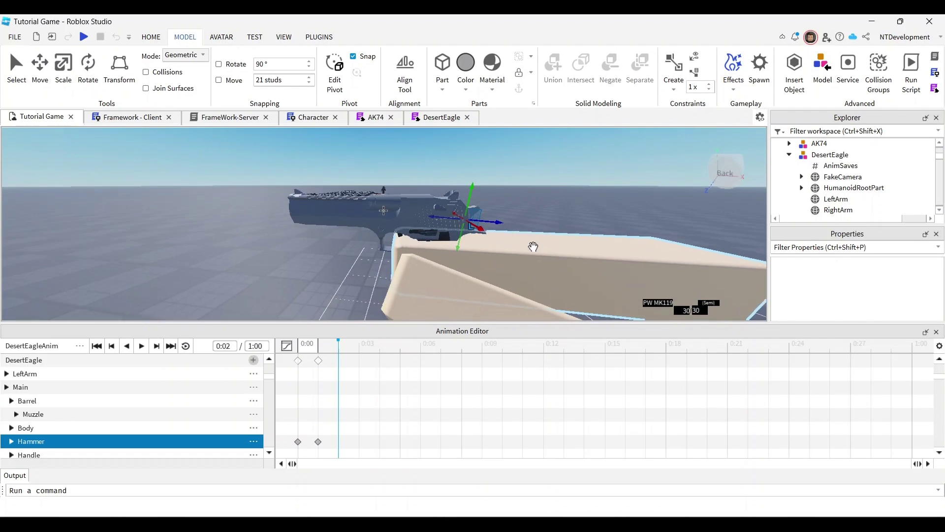
left_click(464, 229)
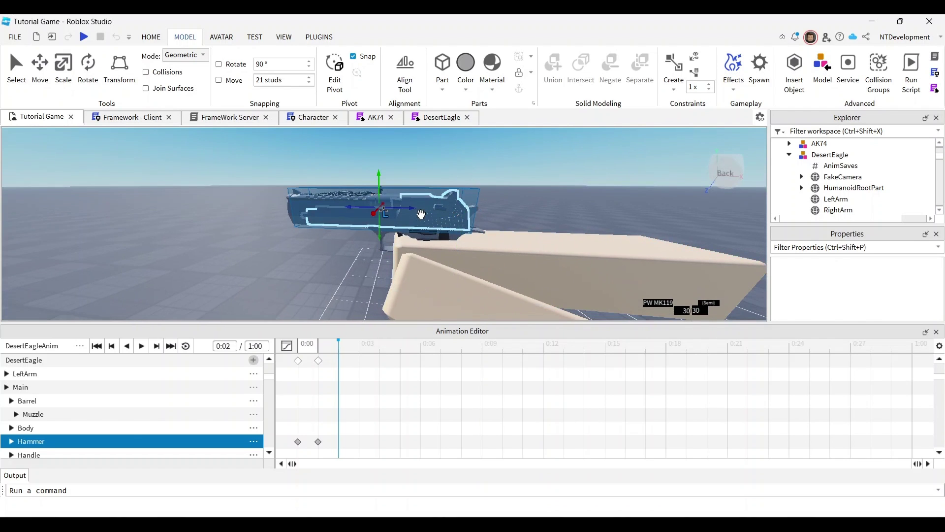
scroll(156, 427, "down", 6)
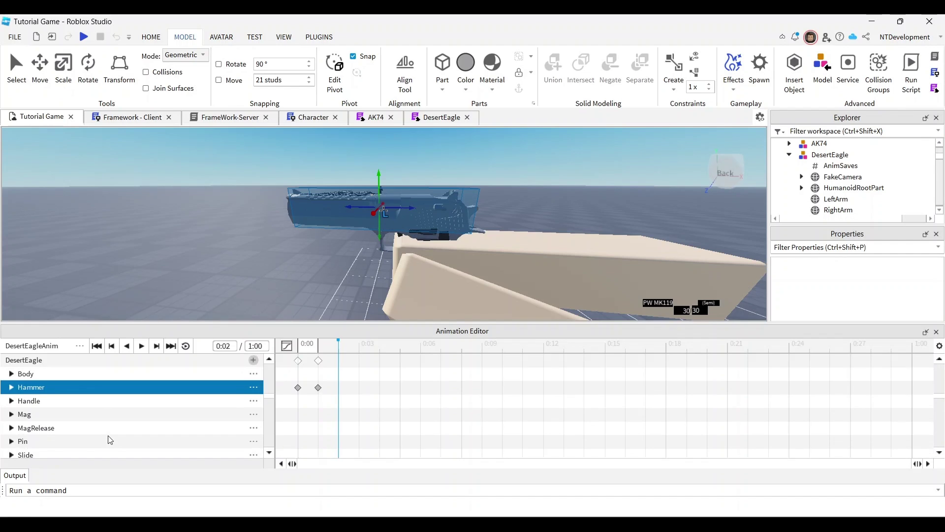
left_click(37, 428)
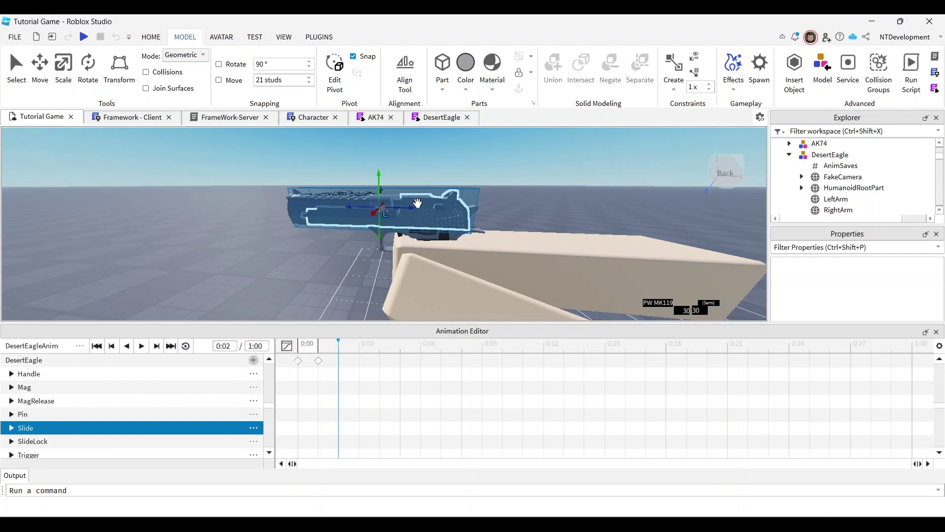
left_click_drag(413, 208, 442, 205)
- Pull the Slide farther back at 0:02 so the ejection port opens wider
right_click_drag(524, 212, 524, 208)
scroll(524, 208, "up", 10)
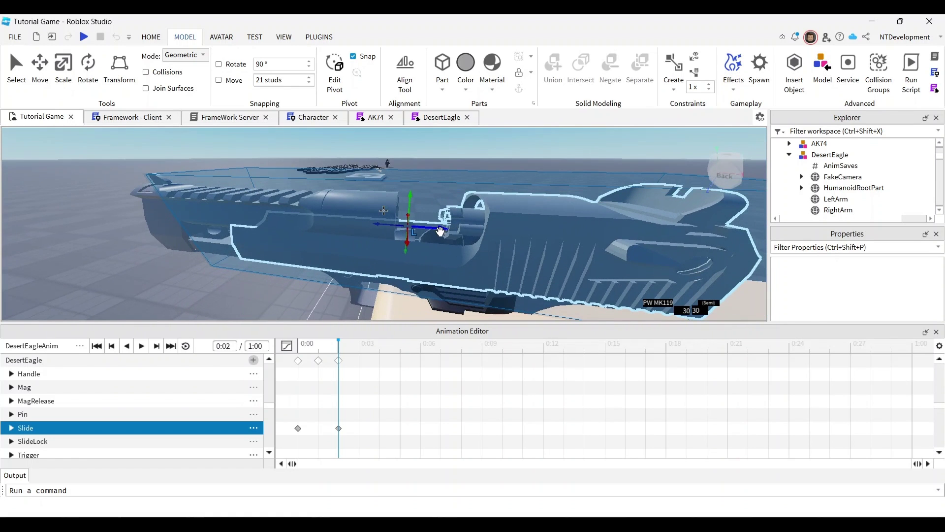
left_click_drag(440, 231, 445, 230)
right_click_drag(589, 227, 589, 227)
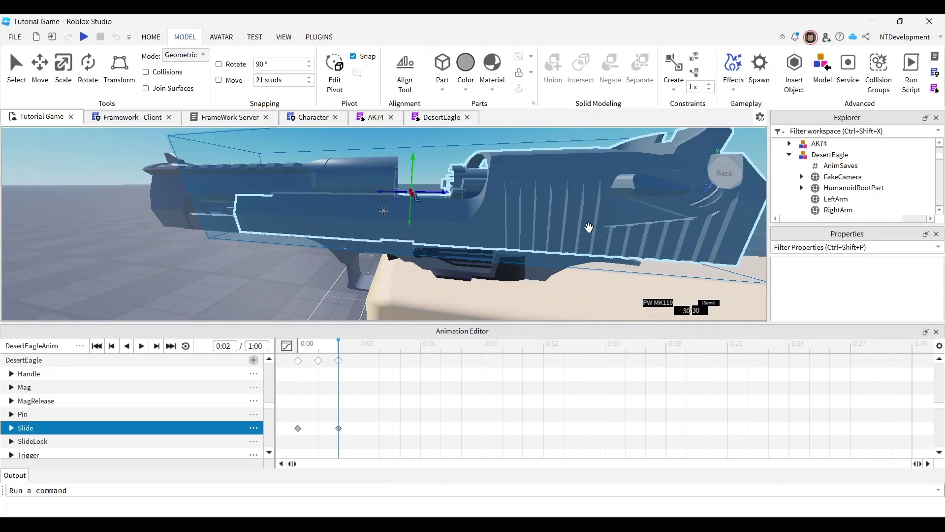
scroll(589, 227, "down", 1)
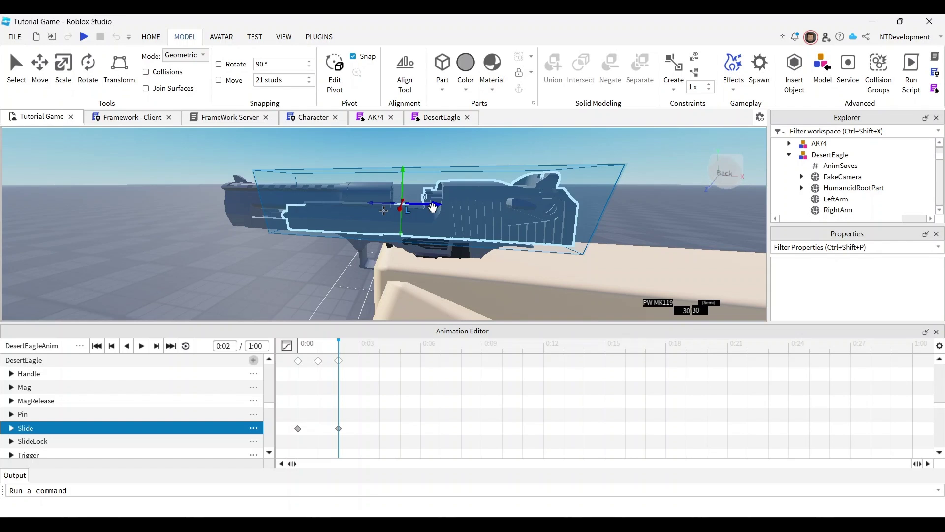
left_click_drag(432, 206, 478, 207)
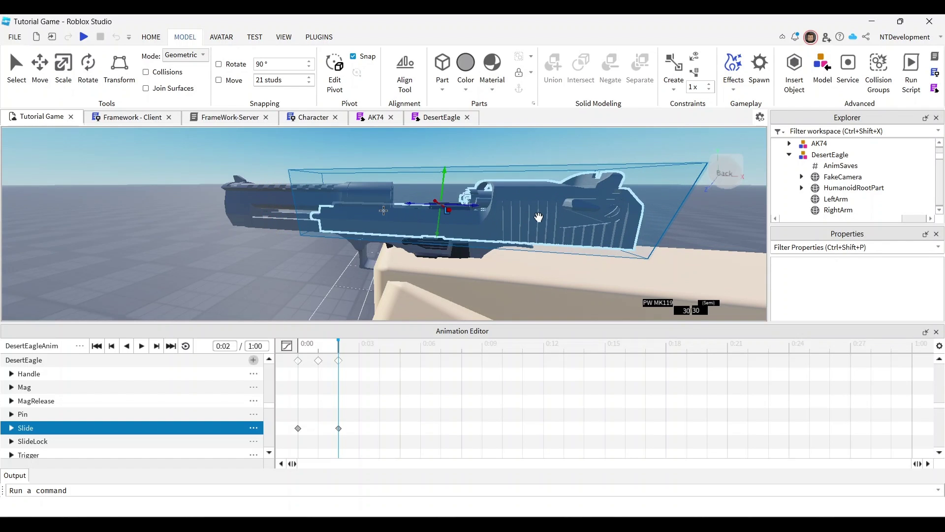
- Keyframe the bulletcasing at 0:02 by moving it rearward from the barrel and raising it into the open ejection port
right_click_drag(538, 217, 540, 222)
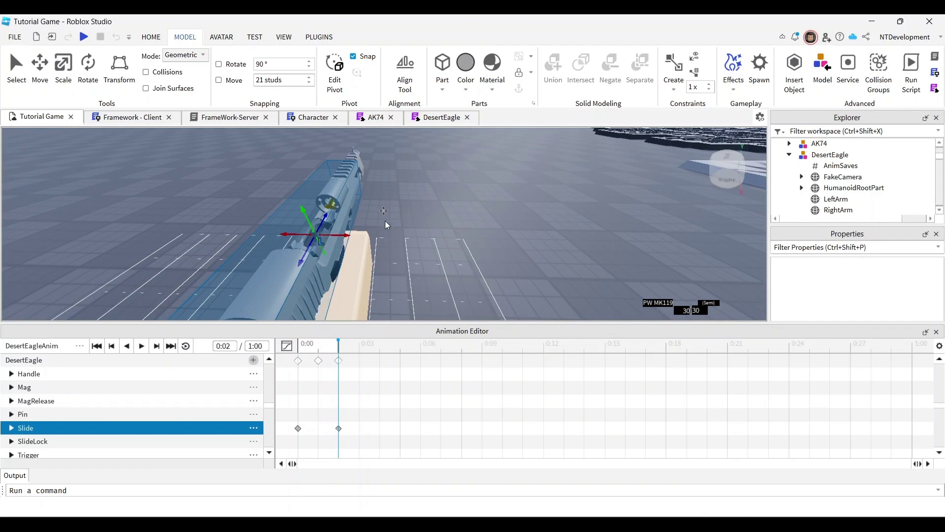
right_click_drag(426, 241, 440, 234)
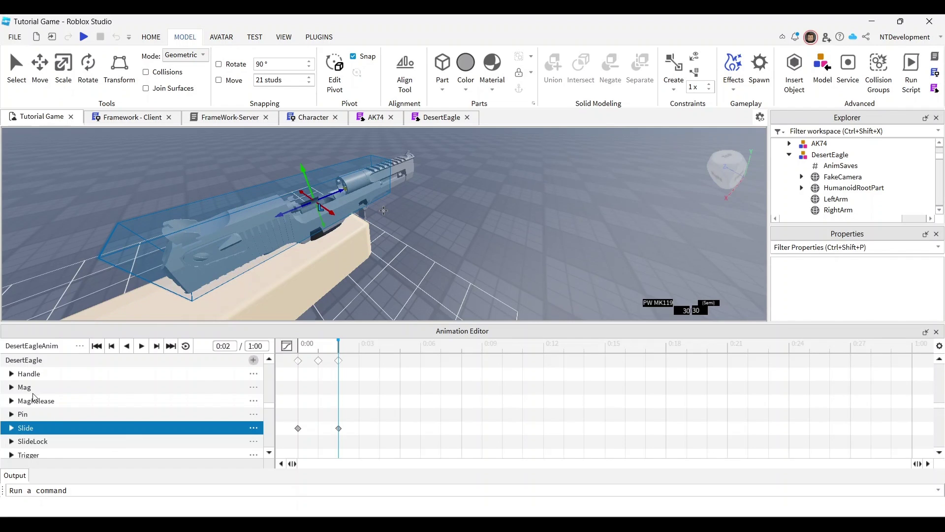
scroll(69, 425, "down", 2)
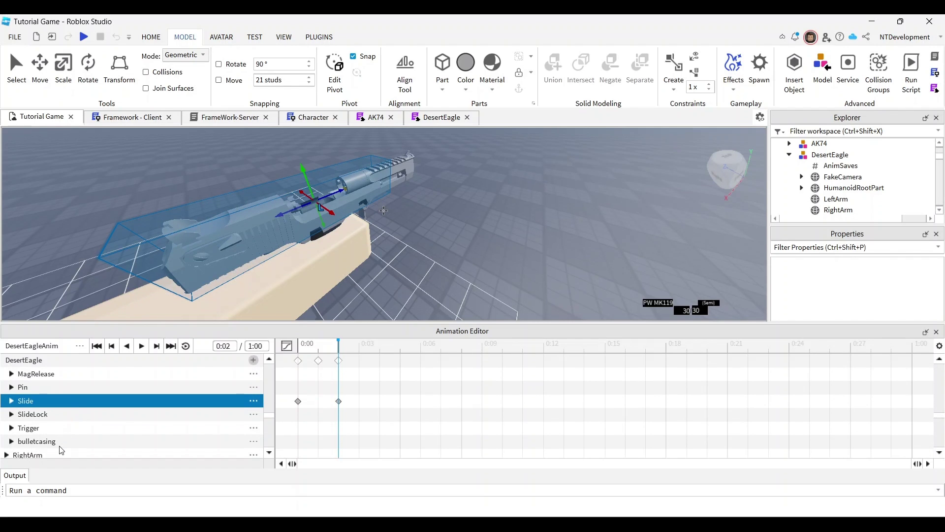
left_click(129, 446)
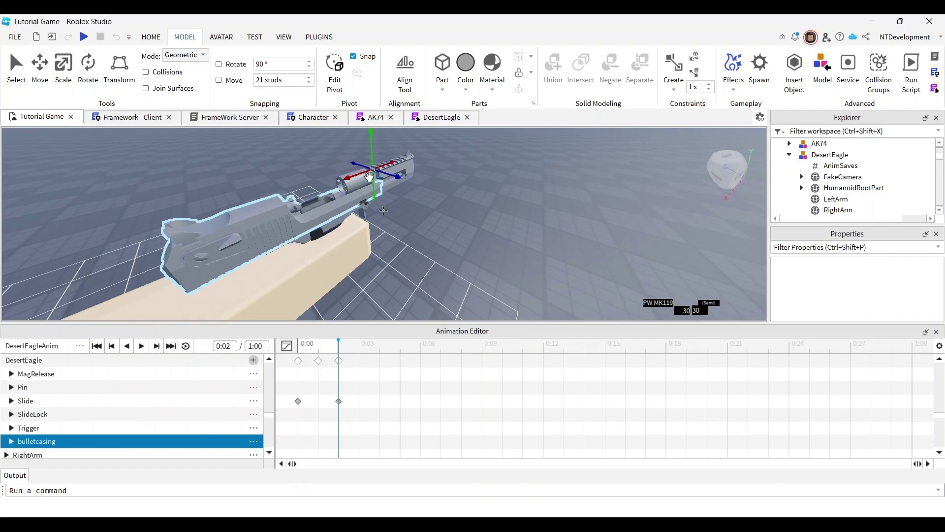
left_click_drag(349, 178, 304, 191)
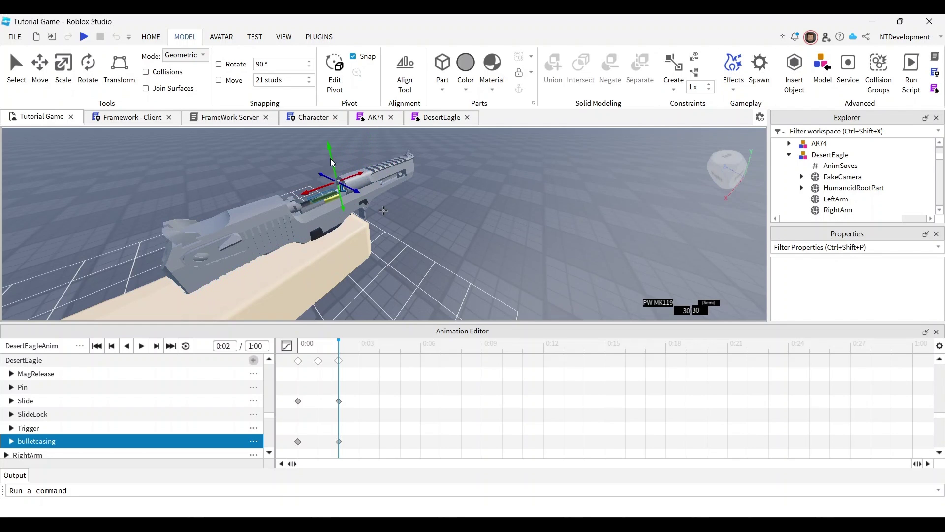
left_click_drag(330, 152, 326, 138)
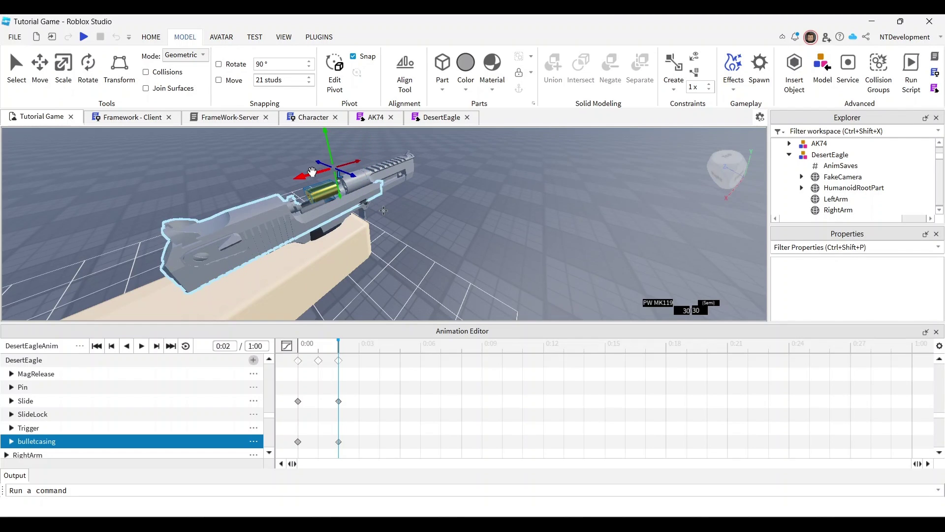
left_click_drag(312, 172, 302, 176)
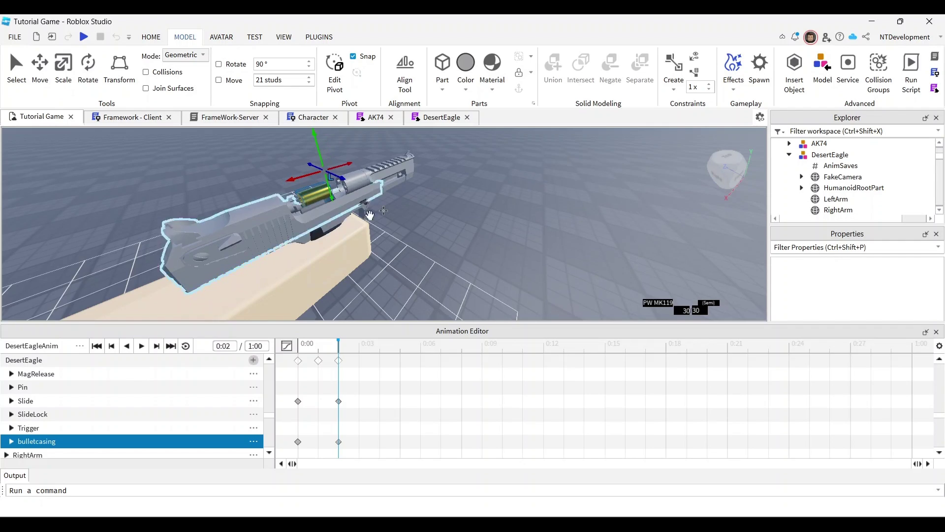
- Move the bulletcasing sideways and up at 0:02 so it clears the ejection port
key("a")
right_click_drag(424, 216, 424, 216)
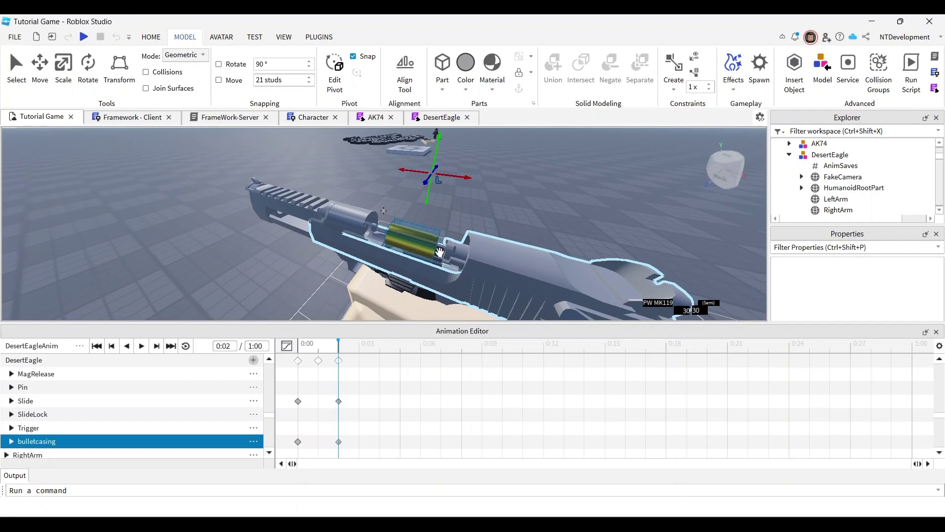
right_click_drag(500, 225, 499, 222)
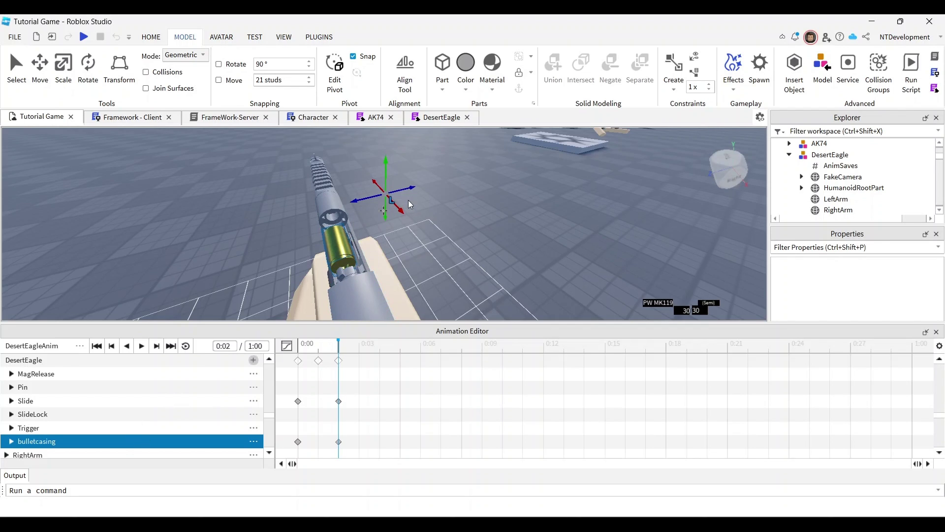
left_click_drag(412, 189, 436, 150)
right_click_drag(436, 158, 477, 238)
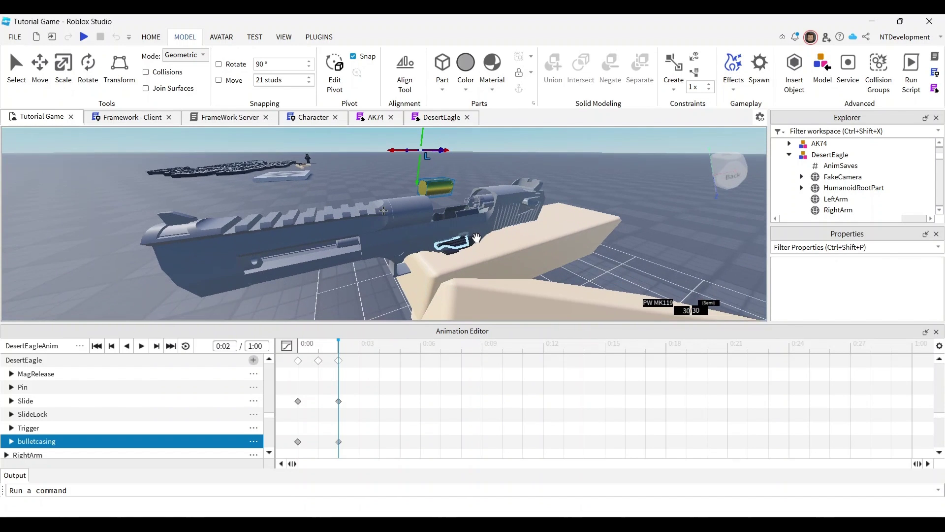
- Keyframe the bulletcasing at 0:03 by moving it farther up and away from the gun
left_click(359, 348)
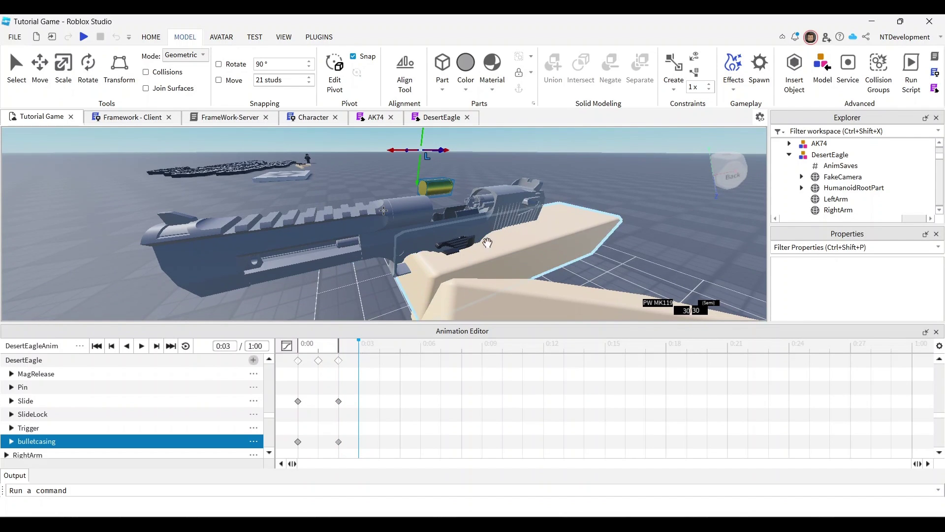
right_click_drag(580, 212, 541, 218)
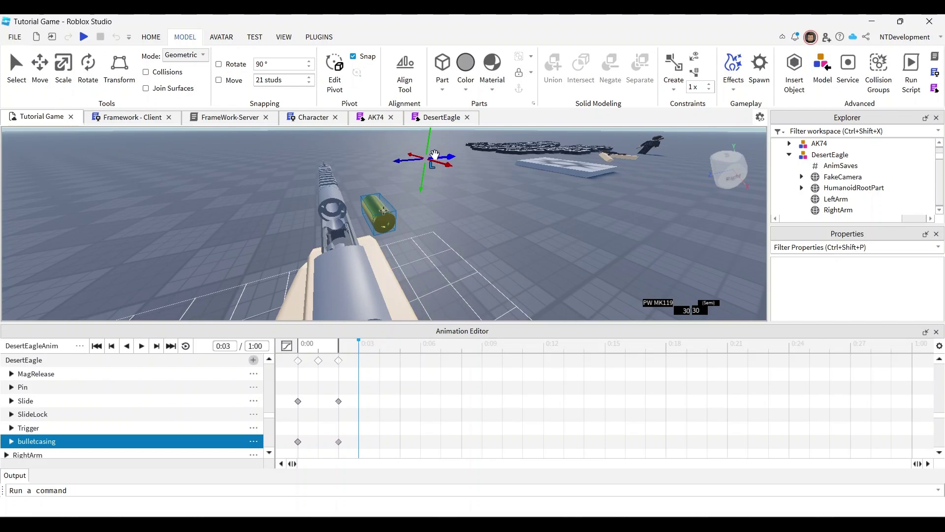
mouse_move(429, 144)
left_mouse_down()
mouse_move(431, 132)
mouse_move(419, 143)
left_mouse_up()
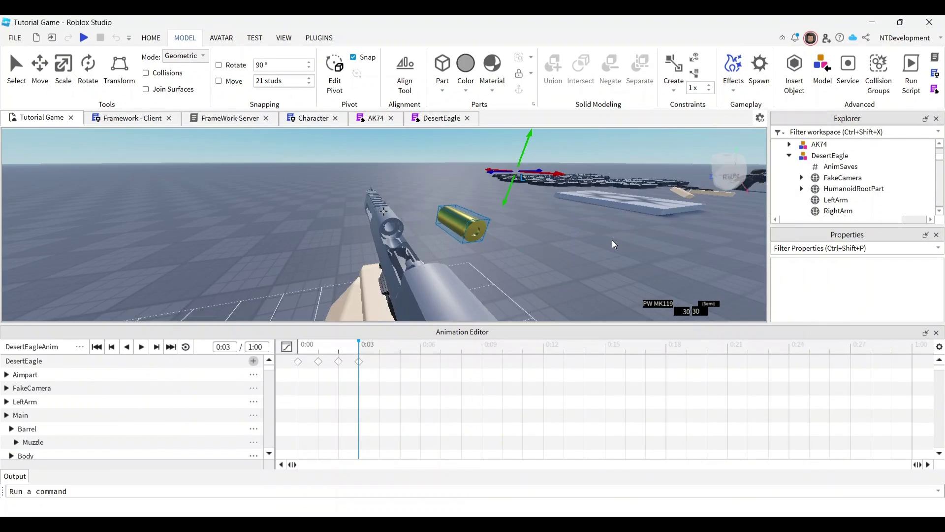
- Select all tracks from LeftArm through RightArm and keyframe them at 0:03 by moving the gun and arms slightly backward
right_click_drag(613, 241, 613, 241)
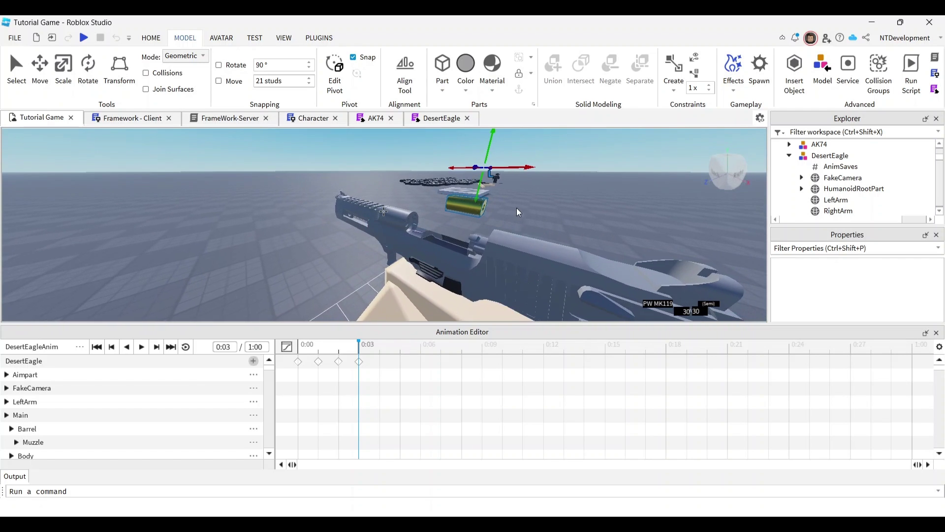
right_click_drag(516, 209, 516, 208)
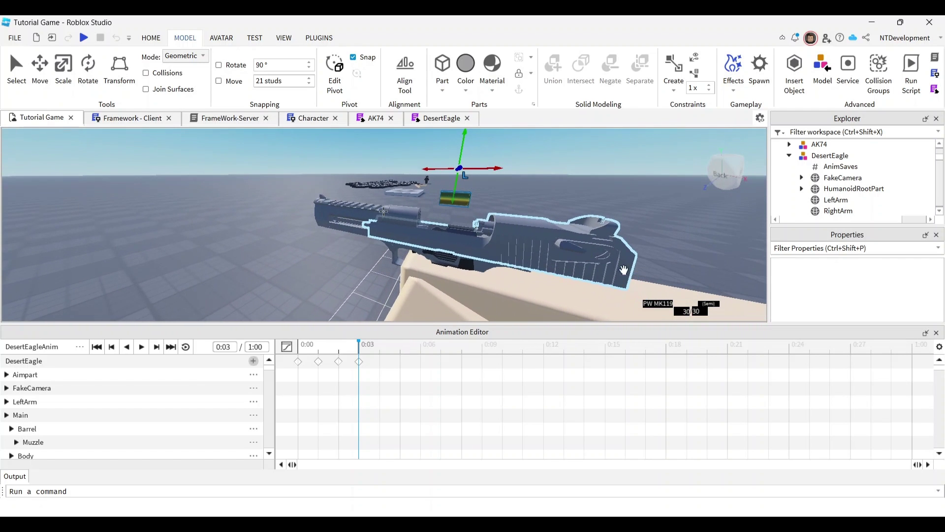
right_click_drag(623, 269, 621, 271)
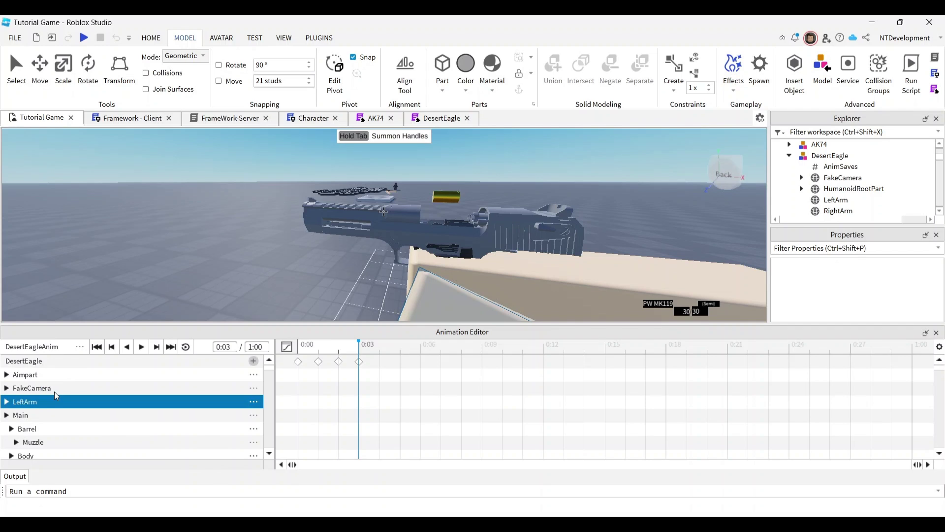
scroll(54, 392, "down", 10)
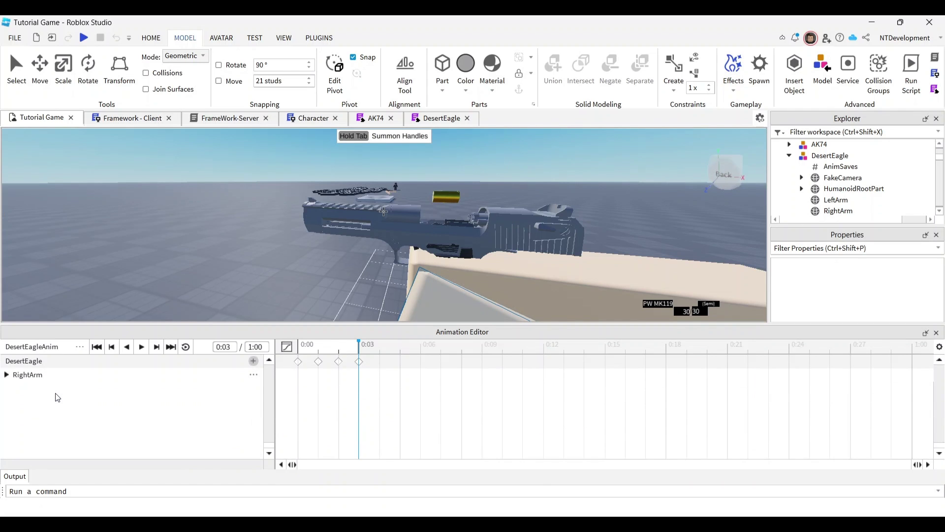
scroll(56, 394, "up", 1)
key("ctrl+a")
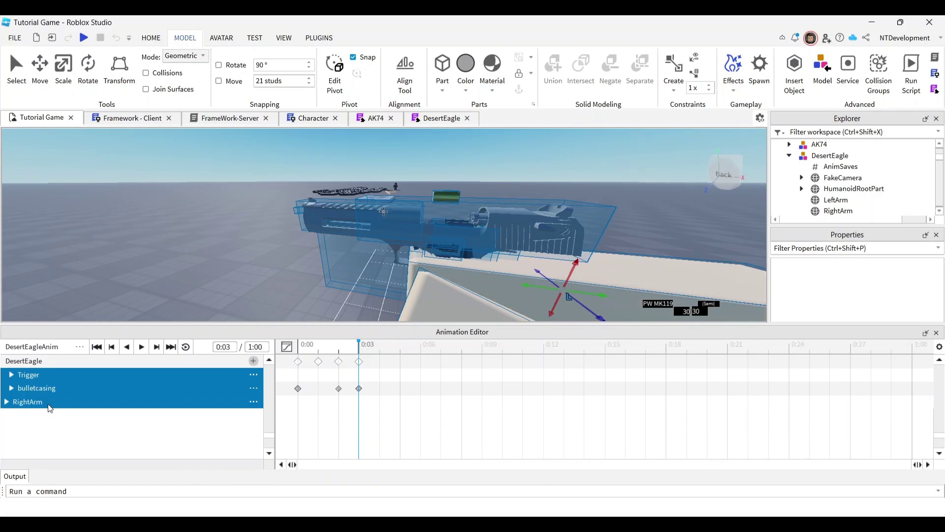
scroll(49, 406, "up", 4)
scroll(53, 403, "up", 5)
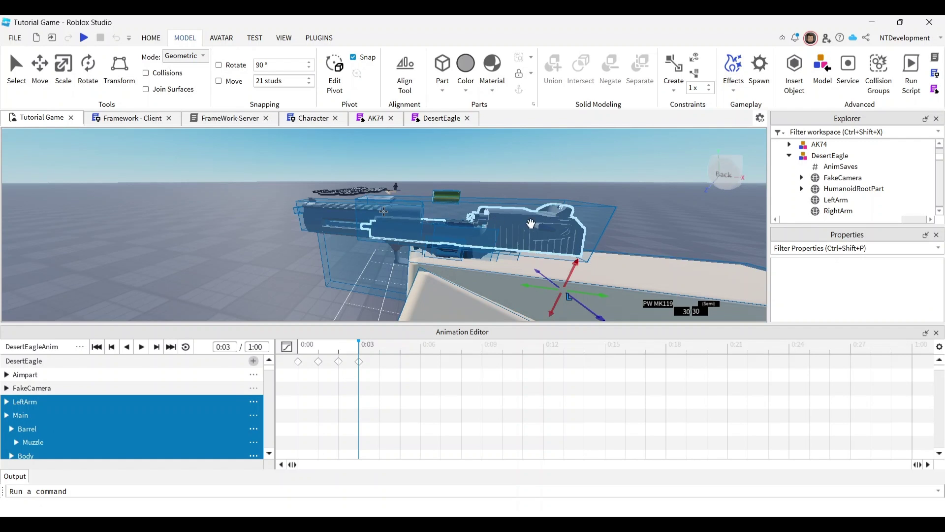
right_click_drag(651, 238, 652, 238)
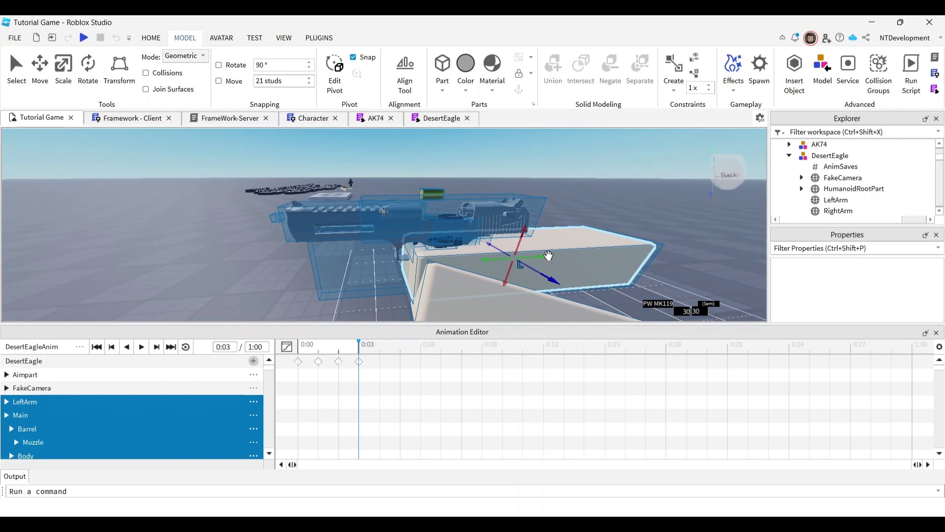
left_click_drag(541, 257, 554, 257)
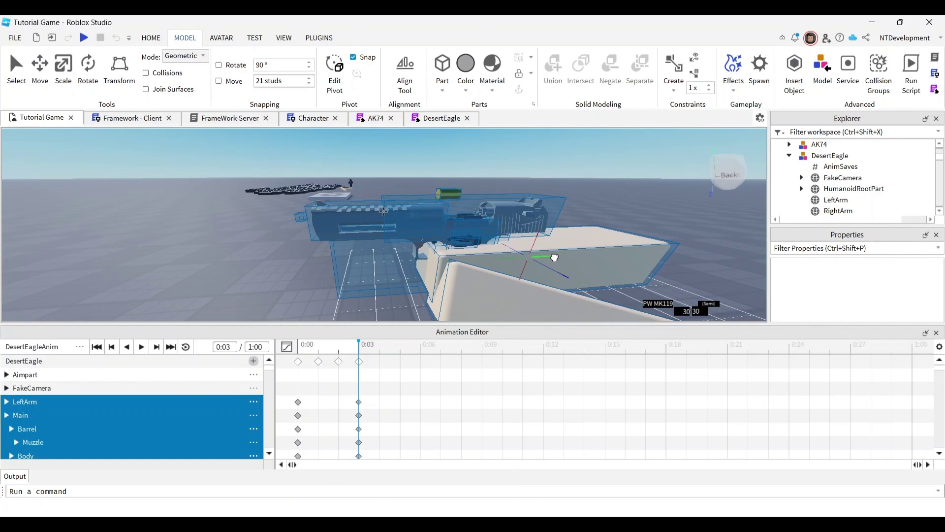
left_click_drag(555, 257, 557, 257)
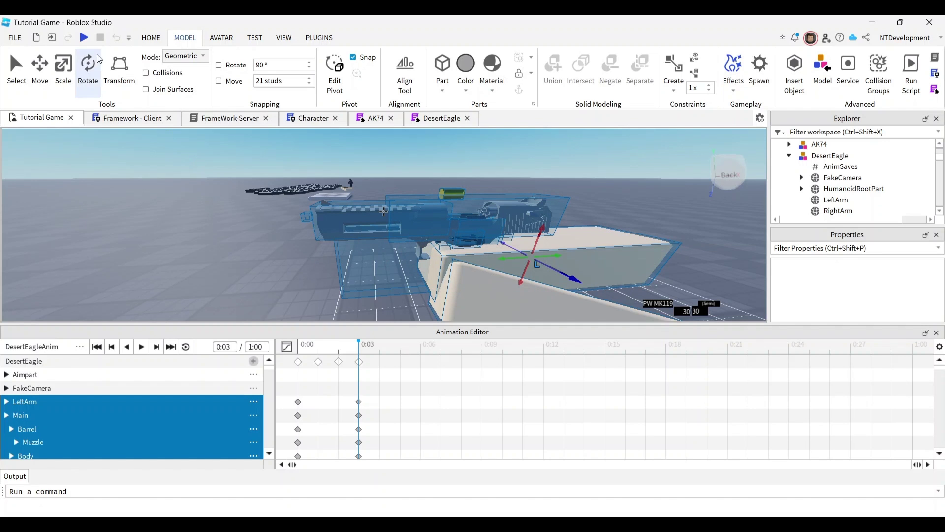
- Rotate the selected gun and arm parts at 0:03 so the muzzle tilts upward as recoil
left_click(88, 68)
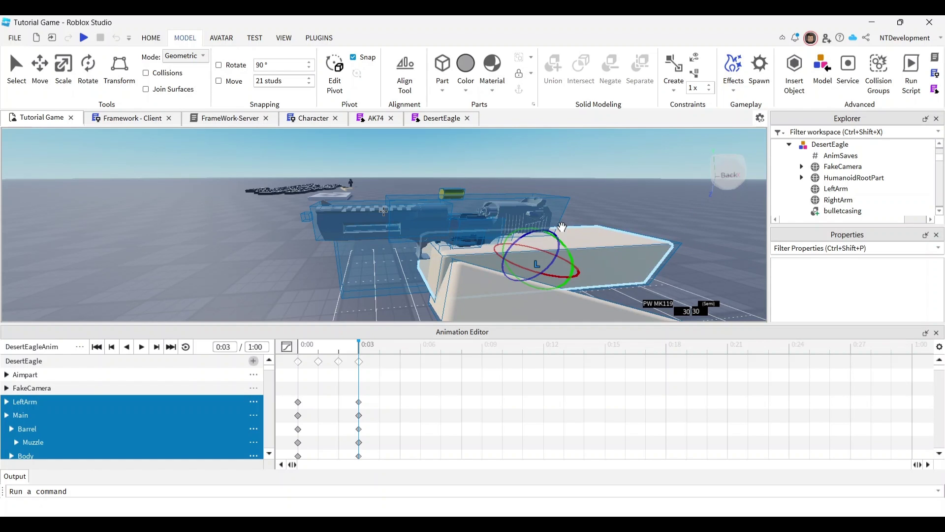
right_click_drag(600, 241, 599, 241)
scroll(599, 242, "up", 3)
scroll(598, 241, "down", 2)
left_click_drag(585, 273, 625, 245)
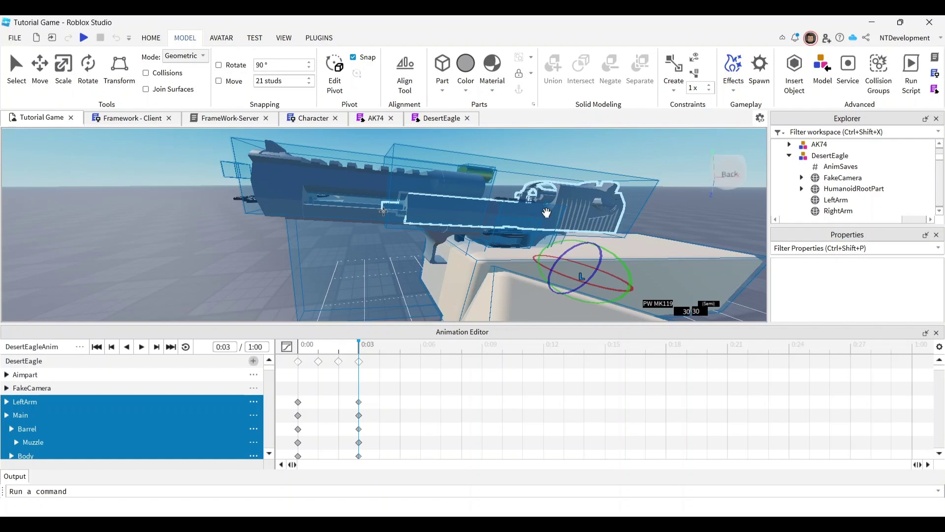
left_click(203, 234)
right_click_drag(500, 239, 502, 239)
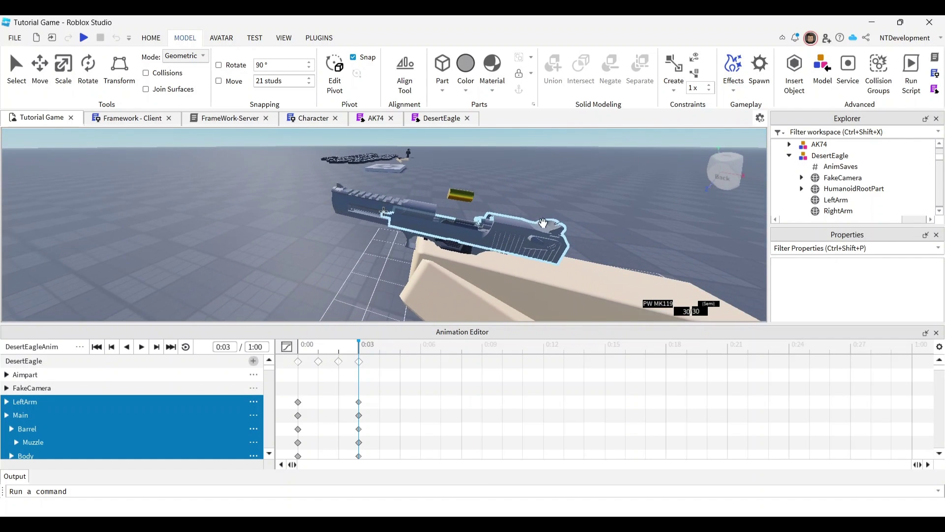
- Scrub between 0:00 and 0:04 to check the recoil, slide and casing motion from frame to frame
left_click(380, 349)
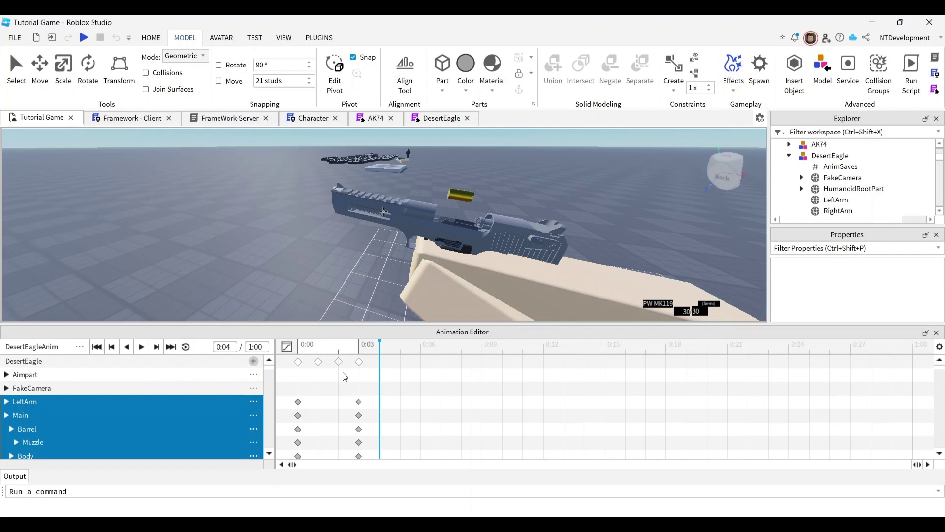
left_click(339, 347)
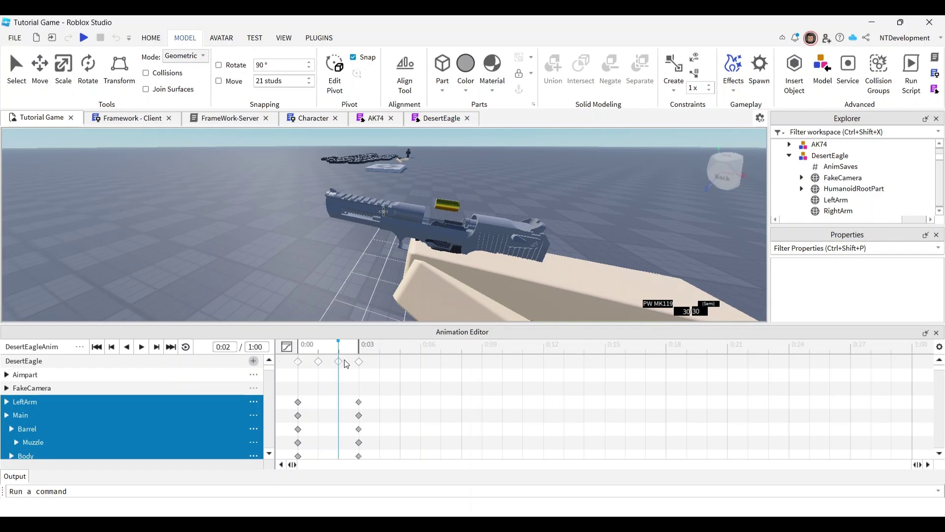
left_click(319, 351)
left_click(300, 352)
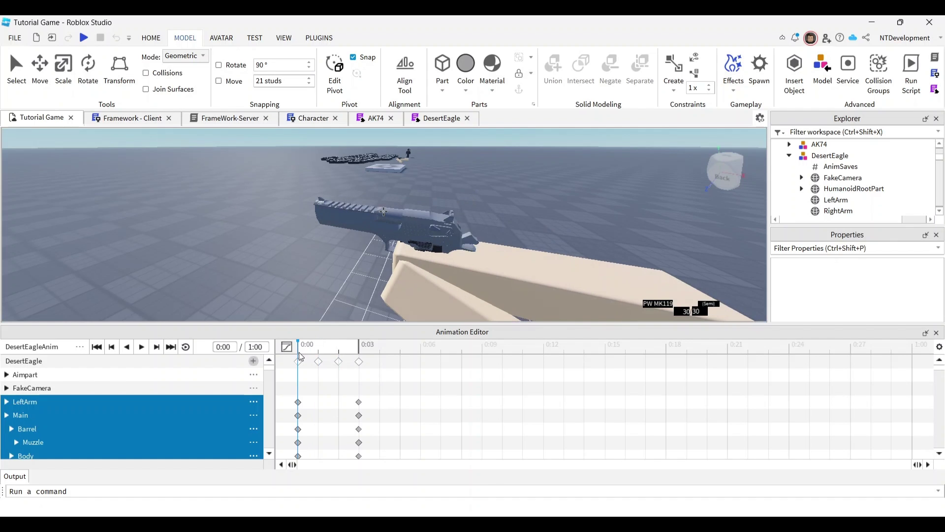
left_click(318, 344)
left_click(337, 347)
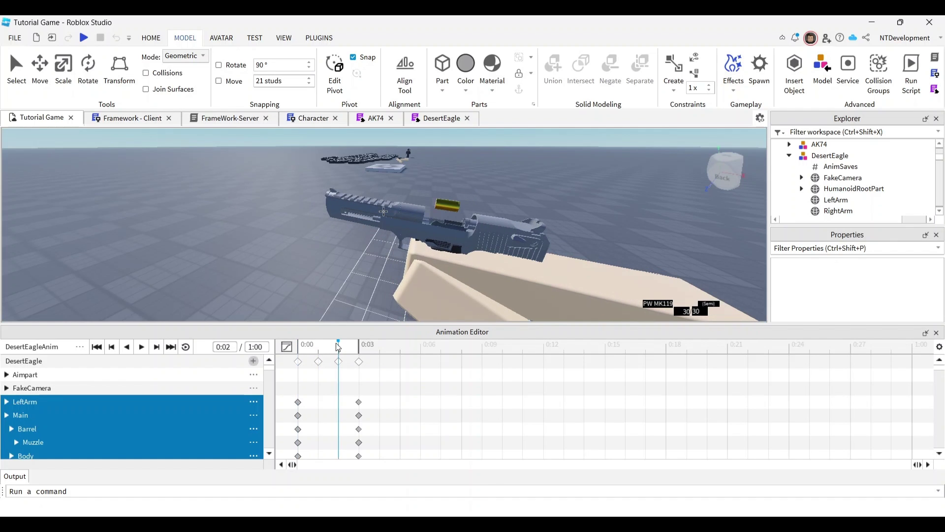
left_click(370, 348)
left_click(315, 347)
left_click(301, 345)
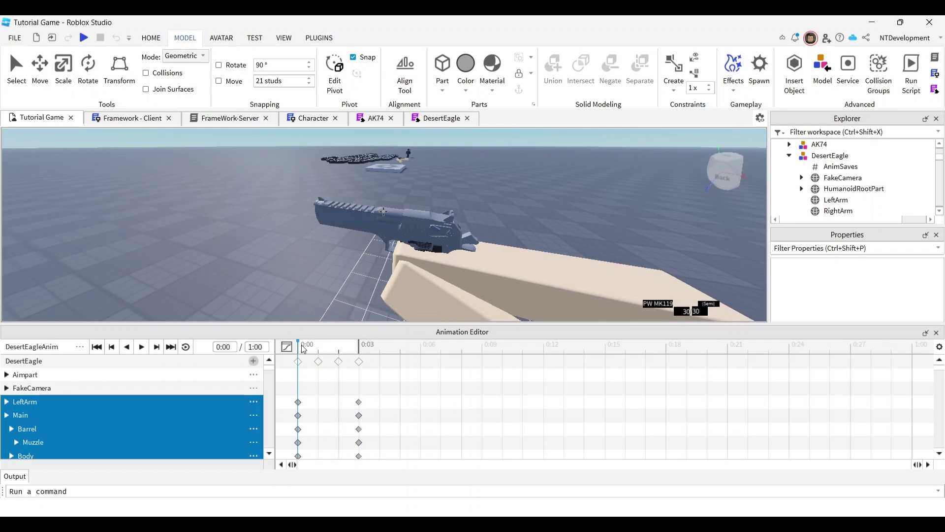
left_click(319, 347)
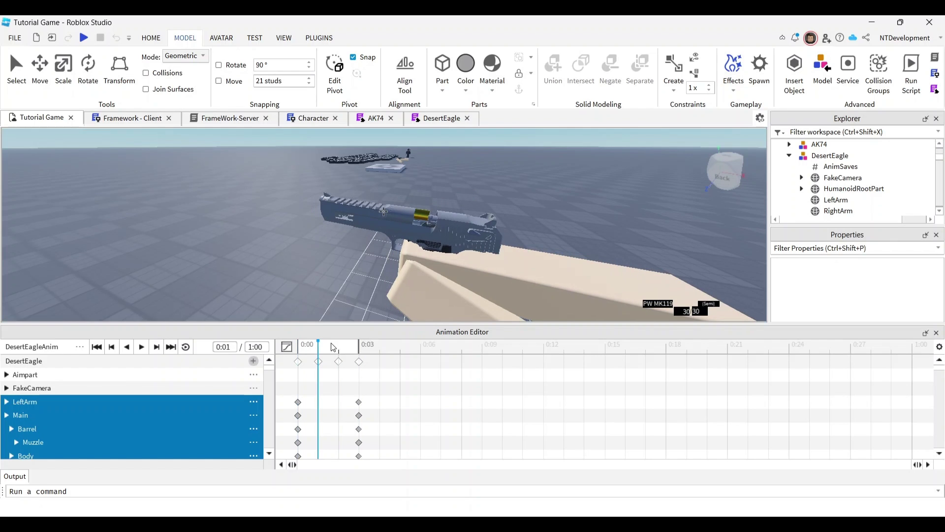
- Copy the slide and bulletcasing keyframes at 0:02 and paste them at 0:04
left_click(337, 348)
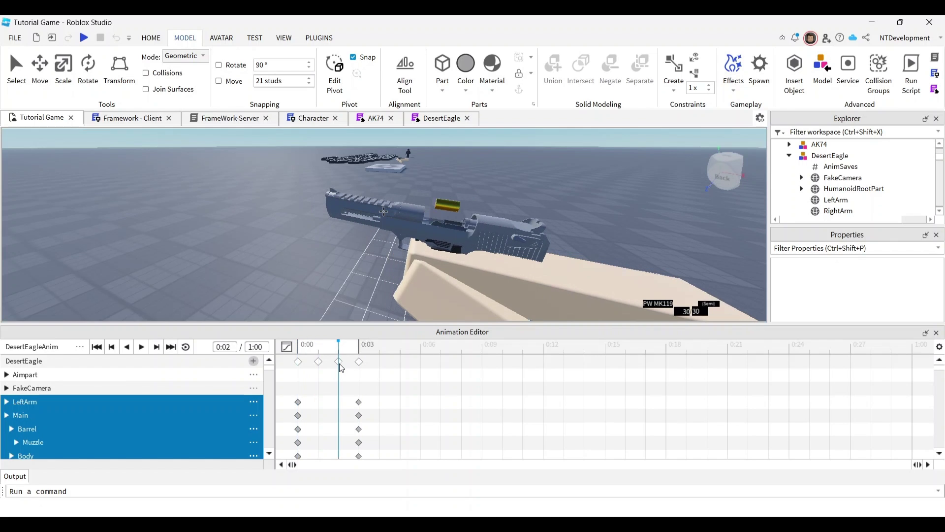
scroll(341, 369, "down", 10)
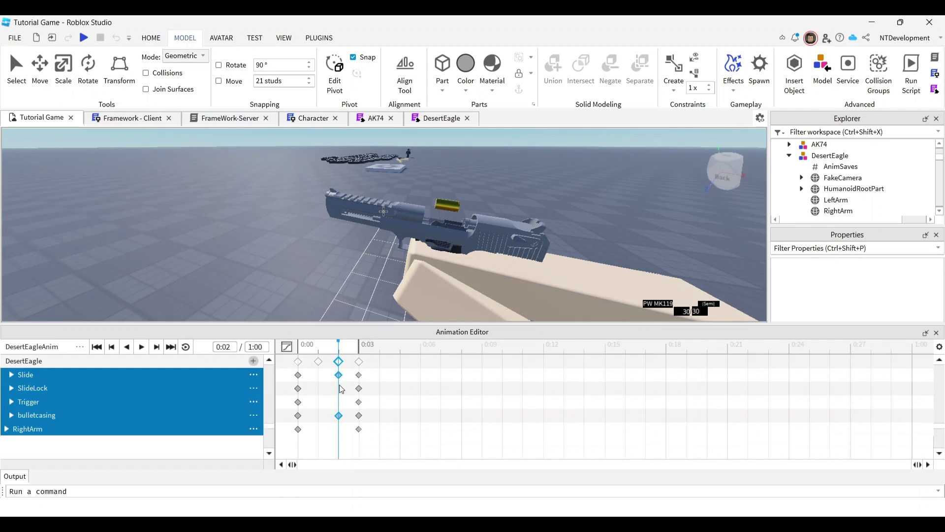
scroll(339, 402, "up", 5)
scroll(338, 407, "up", 3)
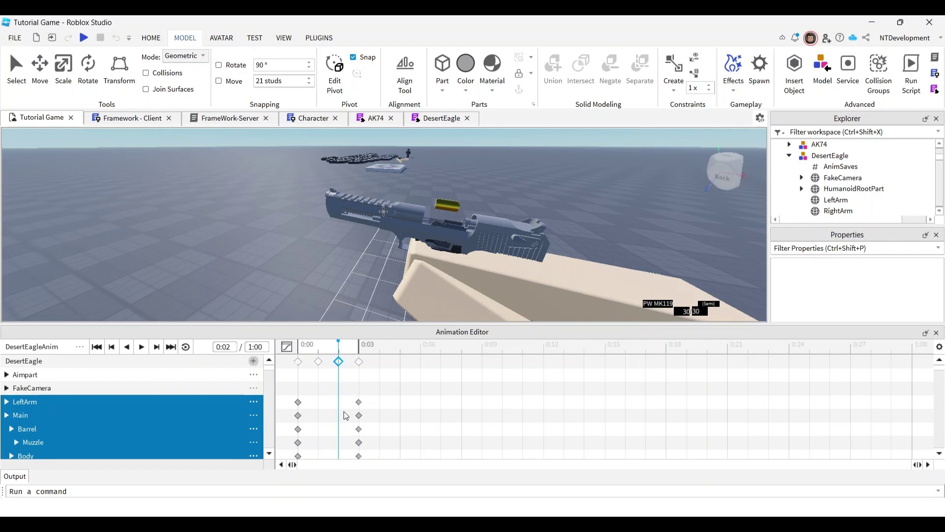
right_click(338, 363)
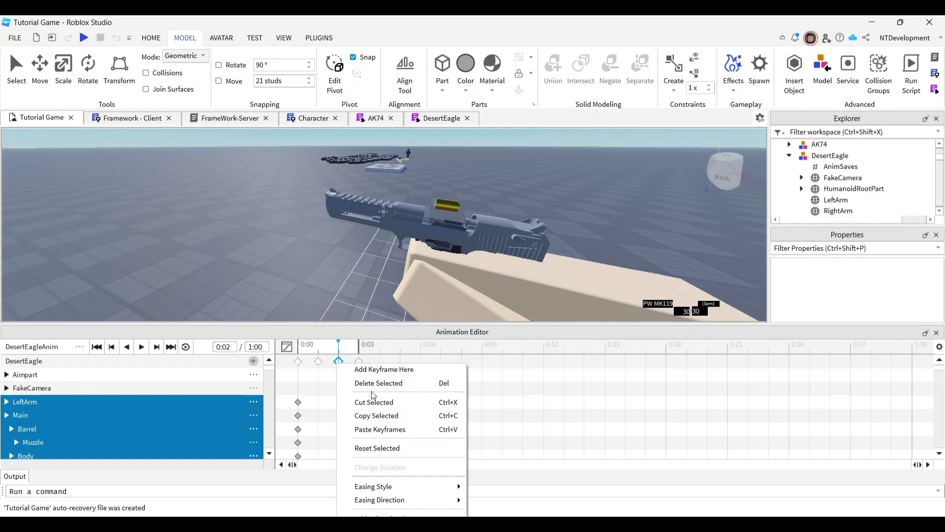
left_click(383, 346)
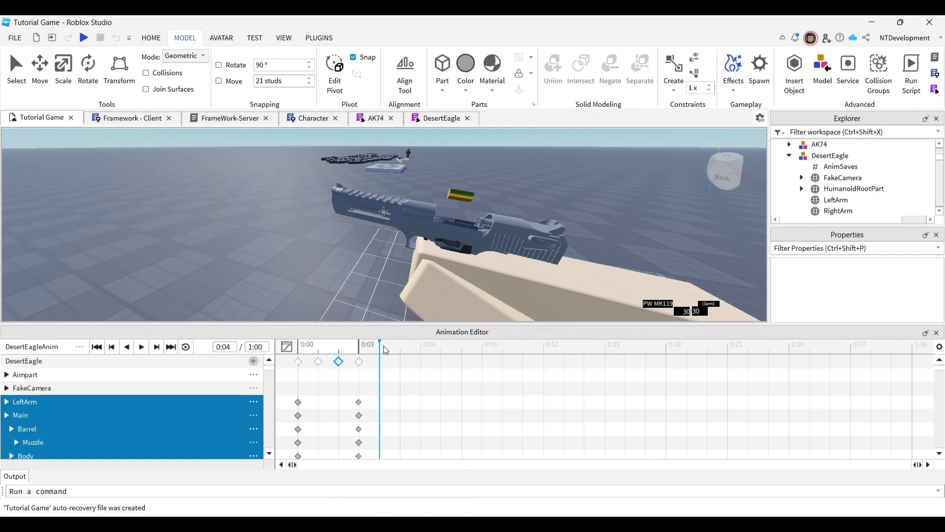
key("Left")
scroll(388, 370, "down", 1)
left_click(382, 345)
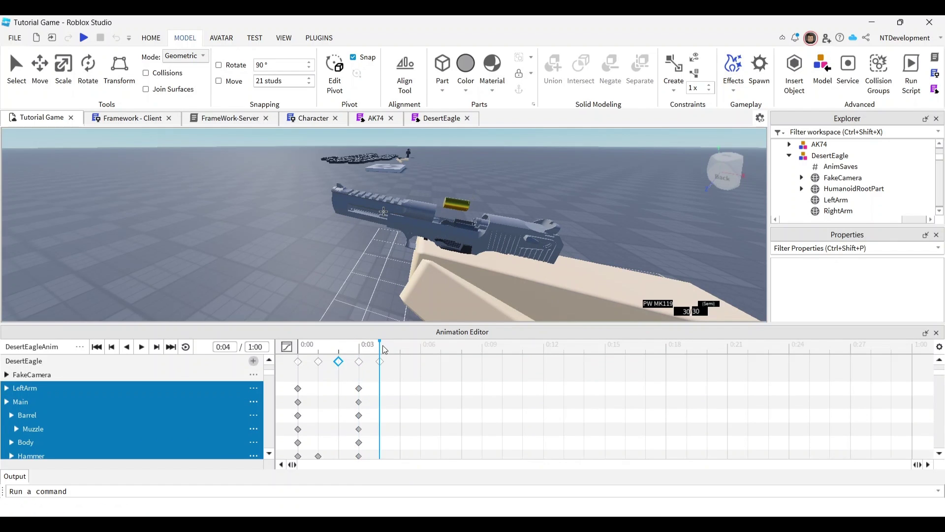
- Copy the hammer keyframe at 0:01 and paste it at 0:05
left_click(341, 347)
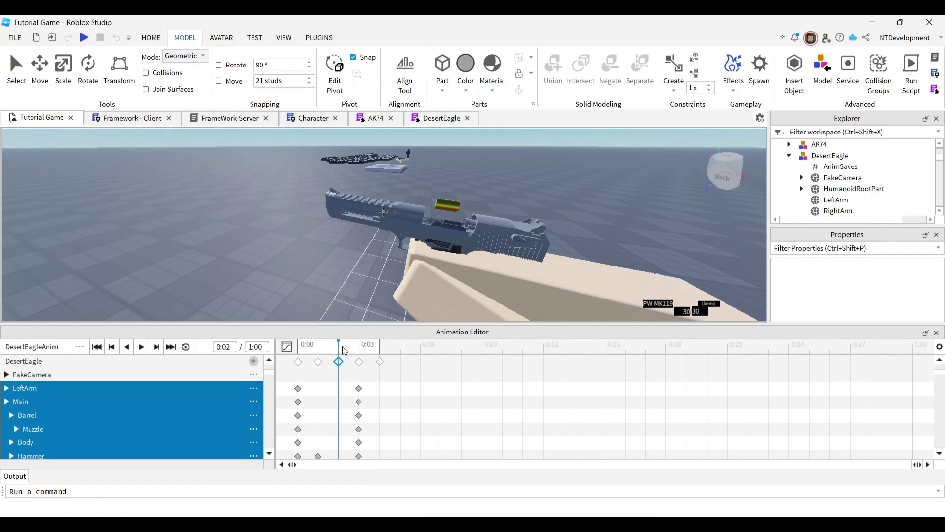
left_click(301, 345)
left_click_drag(324, 346, 361, 346)
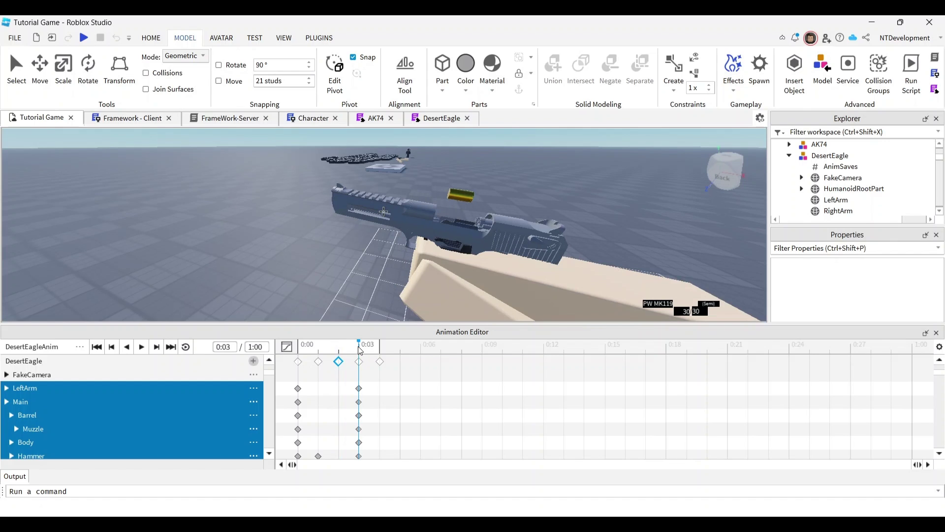
left_click(382, 345)
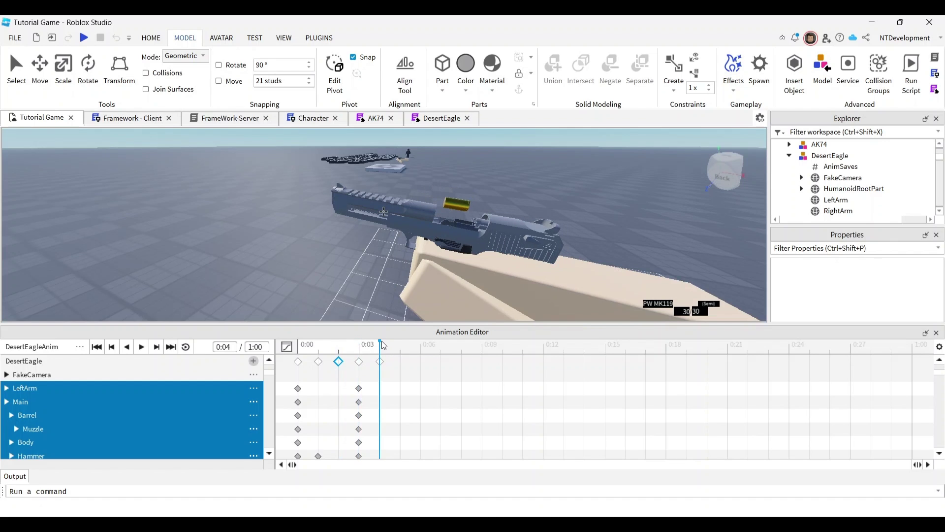
left_click(320, 346)
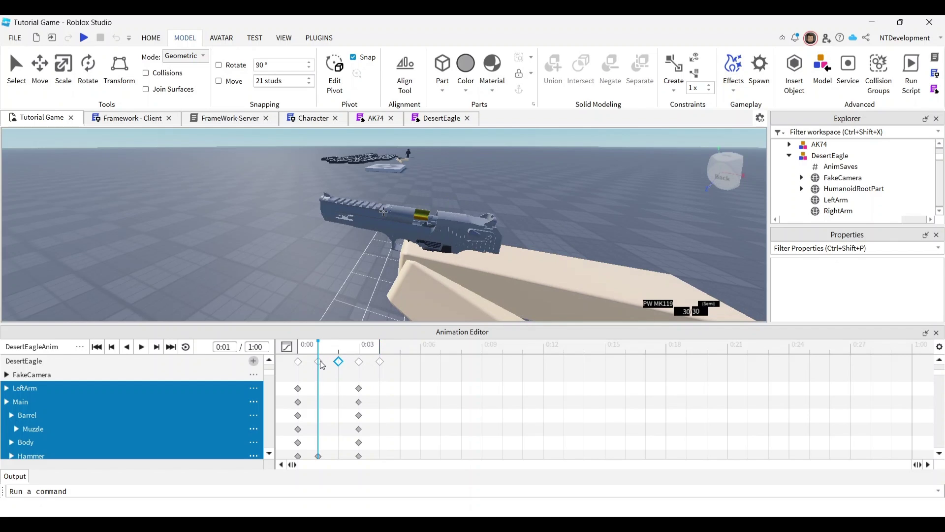
left_click(320, 362)
left_click(400, 346)
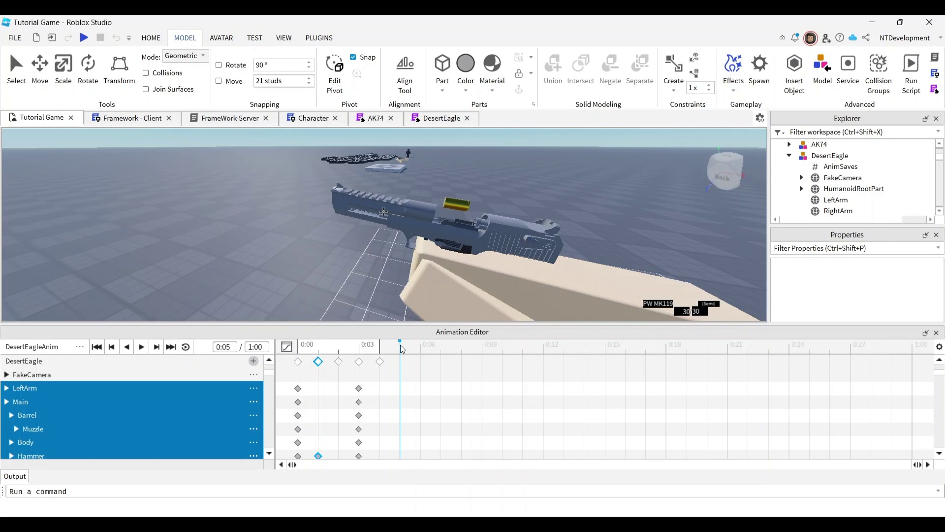
key("ctrl+v")
- Copy all starting-pose keyframes at 0:00 and paste them at 0:06
left_click(297, 361)
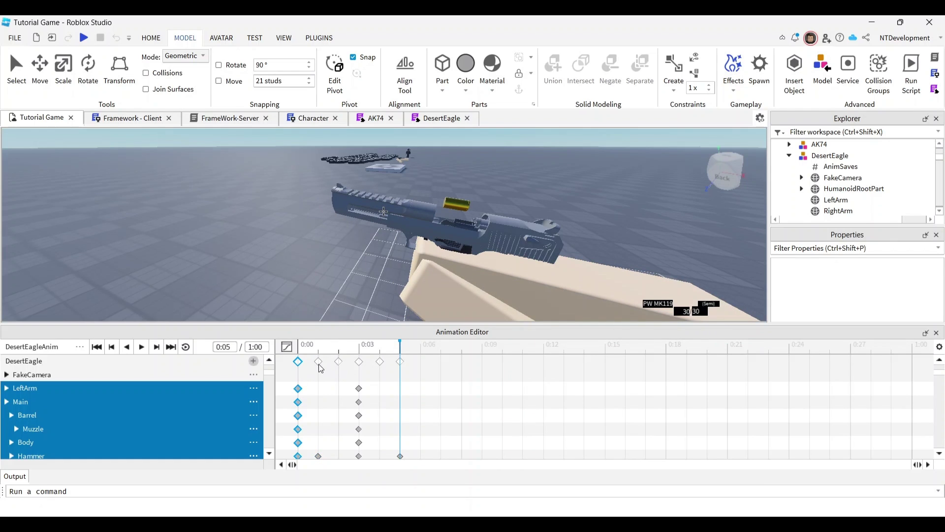
left_click(420, 352)
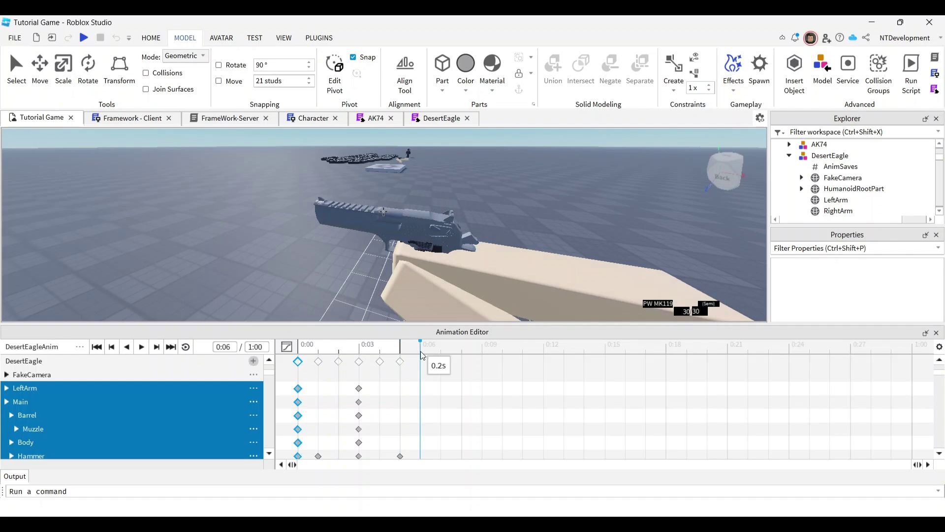
key("ctrl+v")
- Step through the frames from 0:00 to 0:06 to check the recoil, slide return and casing path, especially between 0:03 and 0:05
left_click(299, 350)
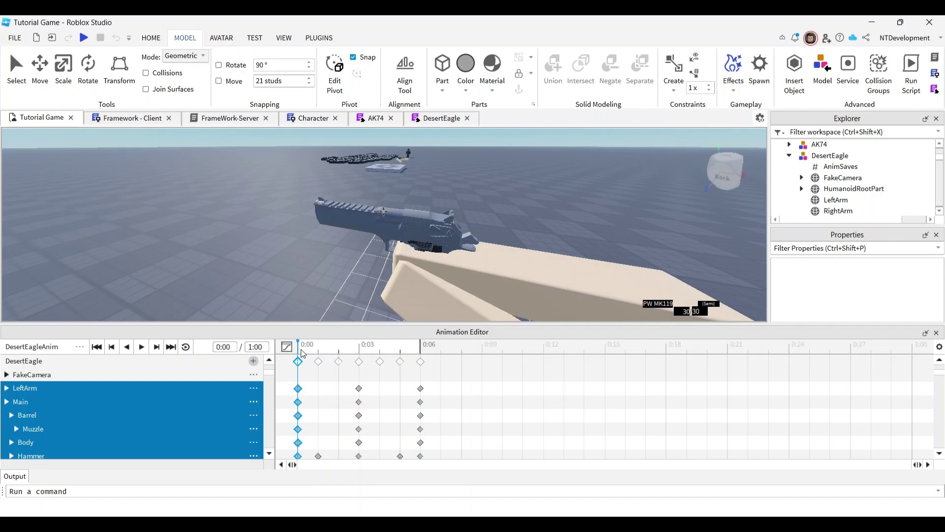
left_click(317, 345)
left_click(341, 343)
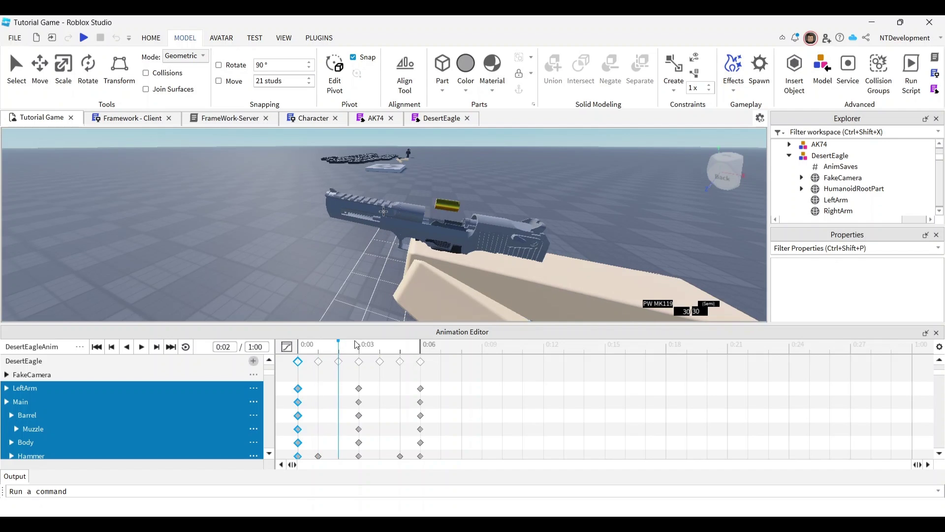
left_click(357, 341)
left_click(378, 345)
left_click(402, 349)
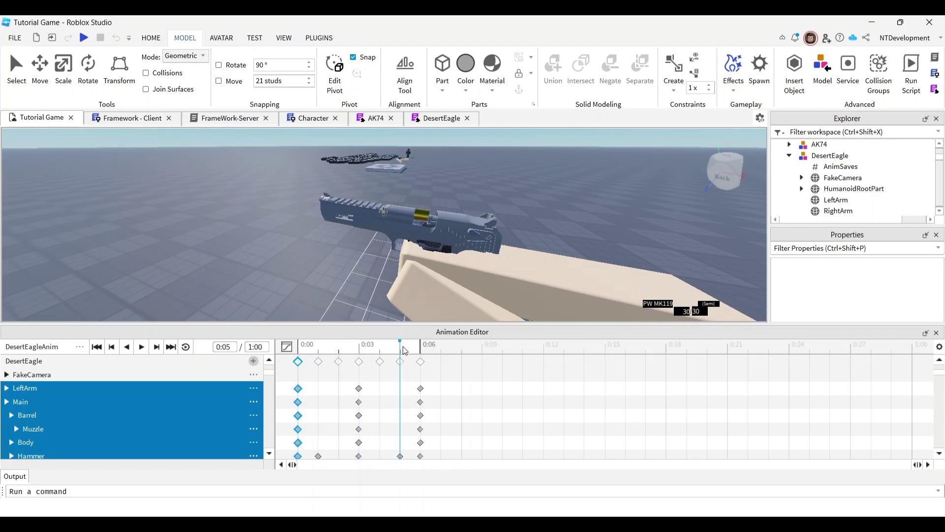
left_click(422, 350)
left_click(365, 349)
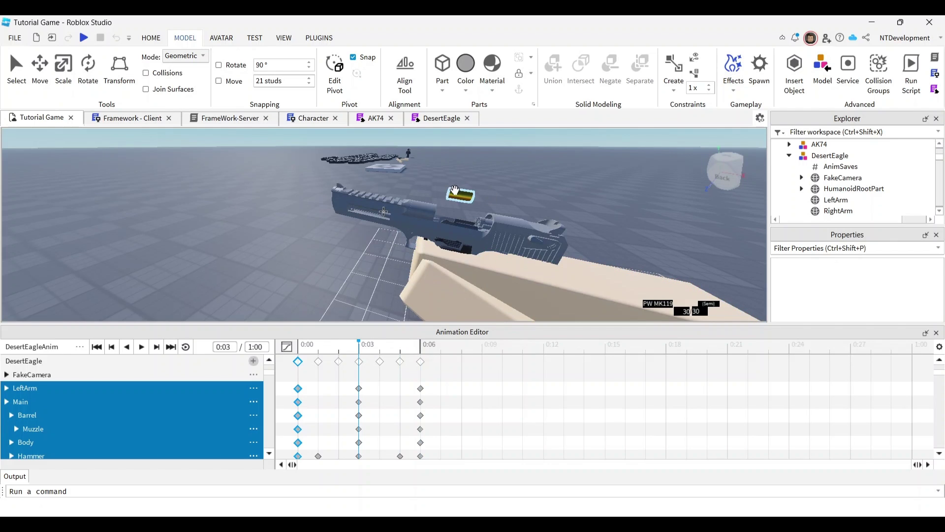
left_click(384, 348)
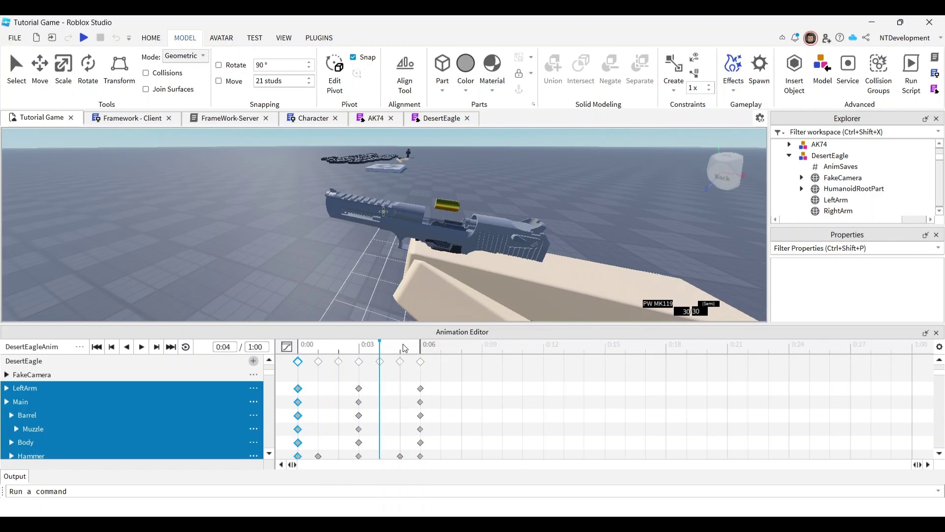
left_click(403, 348)
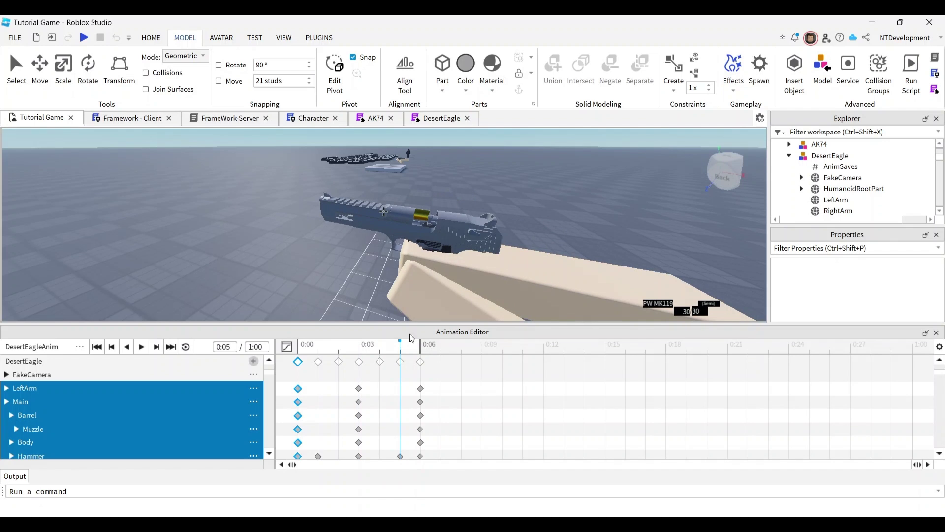
left_click(366, 348)
left_click(388, 348)
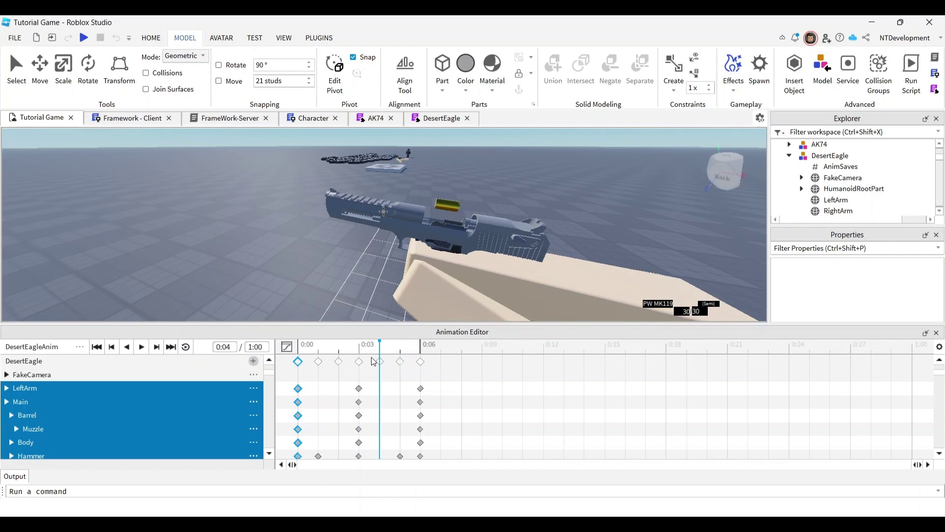
left_click(359, 349)
- Reposition the bulletcasing at 0:04 by moving it up and farther out from the gun's ejection port
left_click(381, 349)
left_click(218, 371)
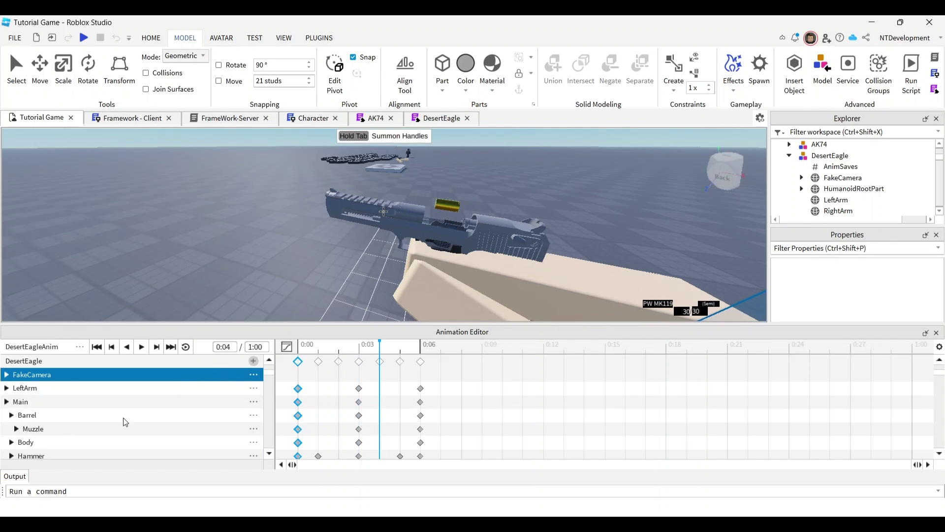
scroll(54, 438, "down", 1)
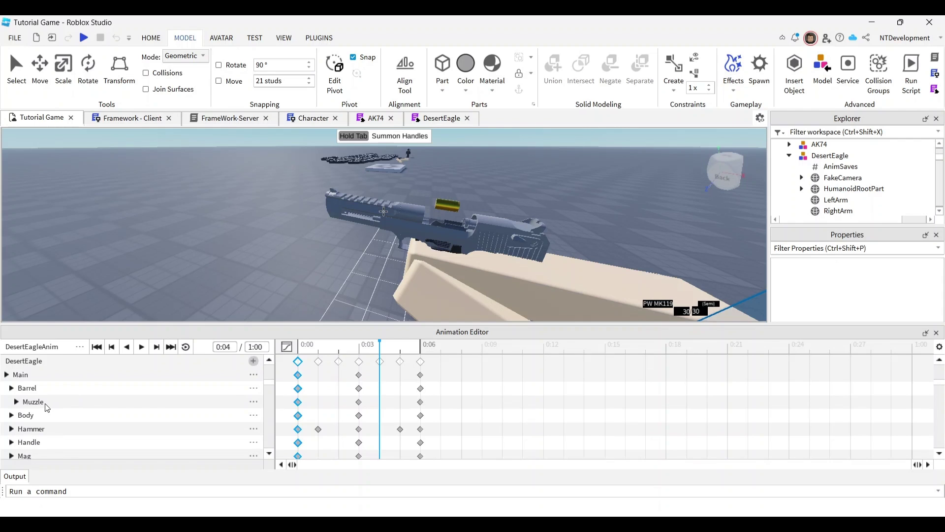
scroll(46, 444, "down", 7)
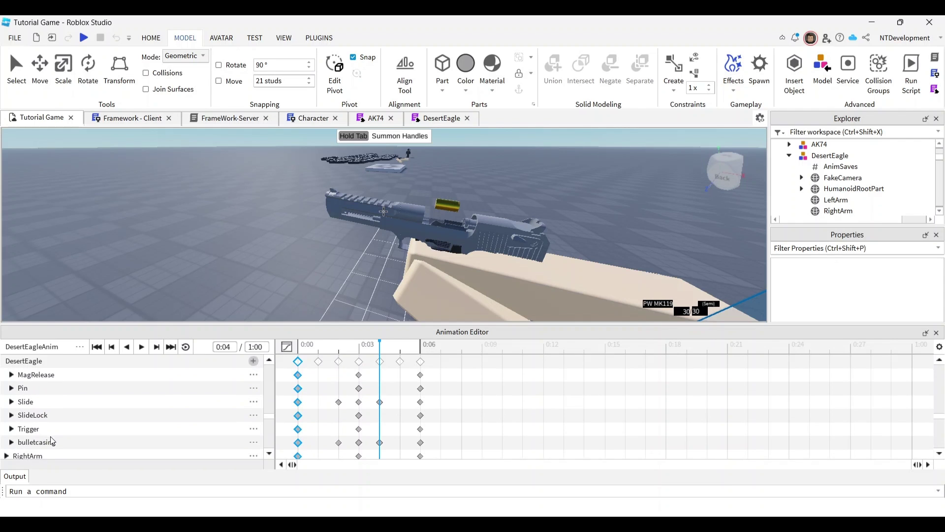
left_click(49, 443)
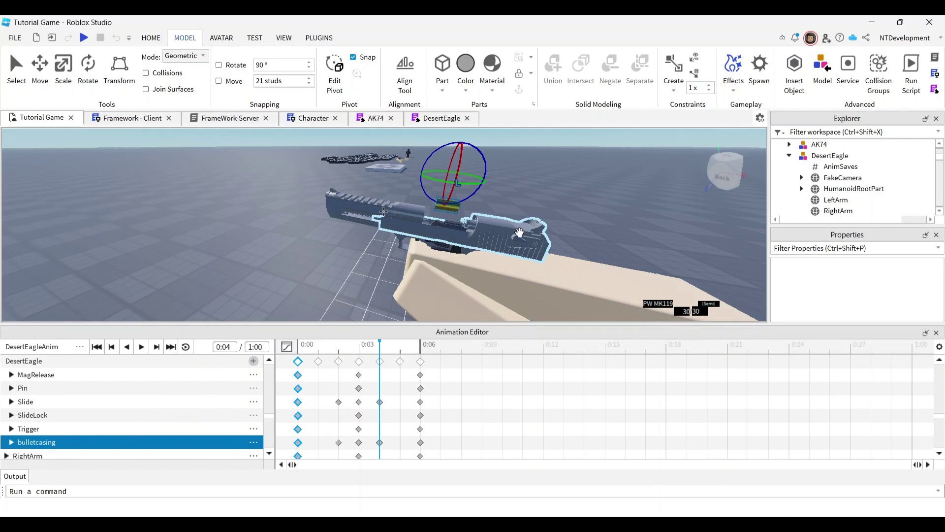
left_click(40, 69)
right_click_drag(555, 235, 556, 231)
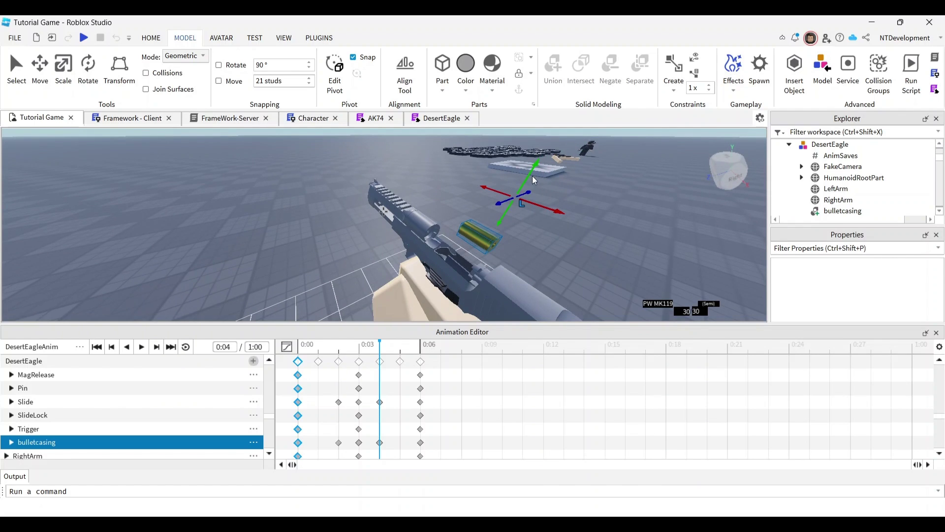
left_click(530, 195)
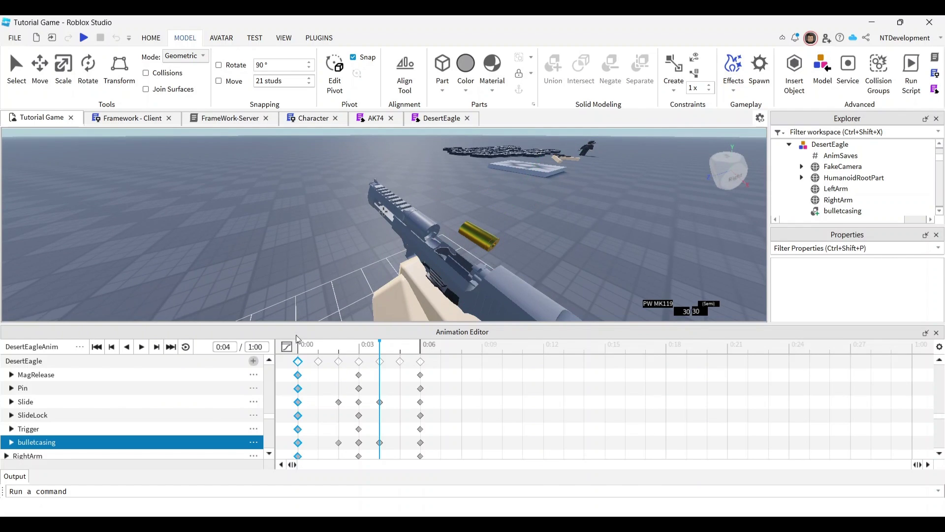
left_click(89, 446)
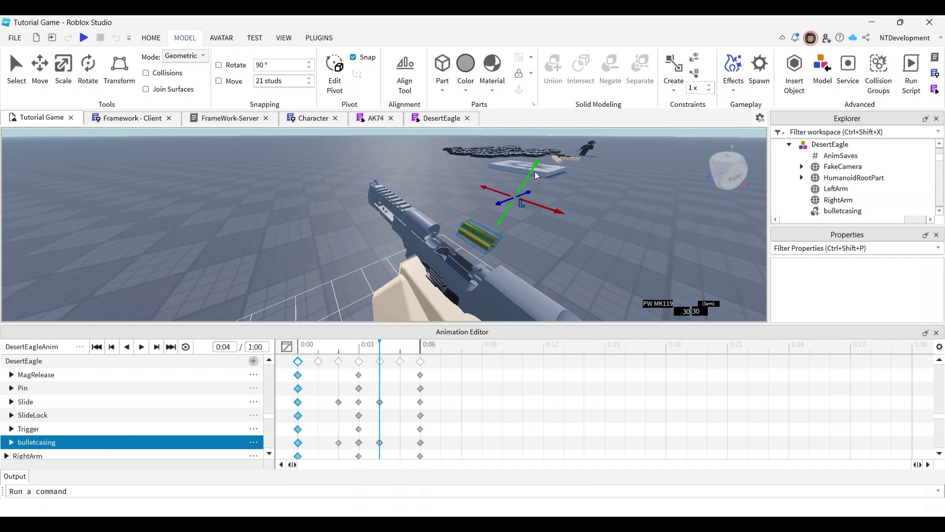
mouse_move(535, 172)
left_mouse_down()
mouse_move(524, 172)
mouse_move(537, 170)
left_mouse_up()
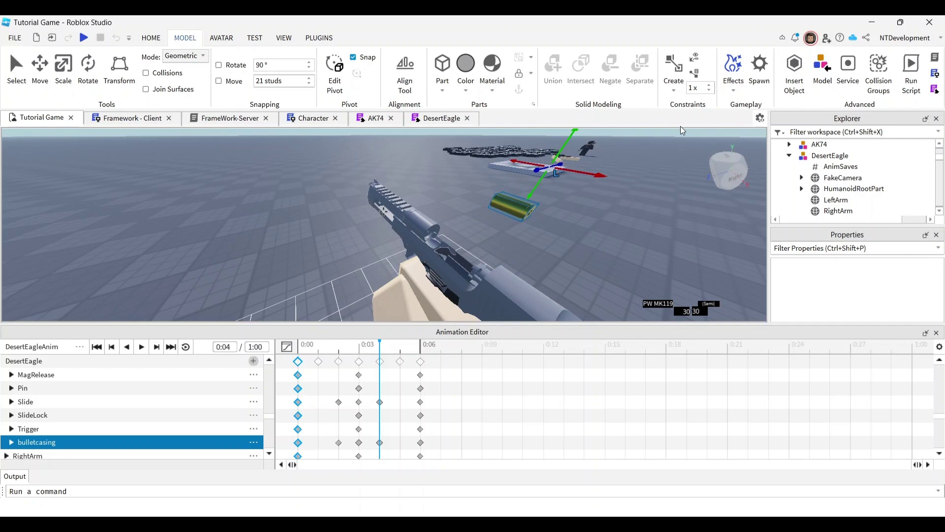
right_click_drag(633, 190, 648, 194)
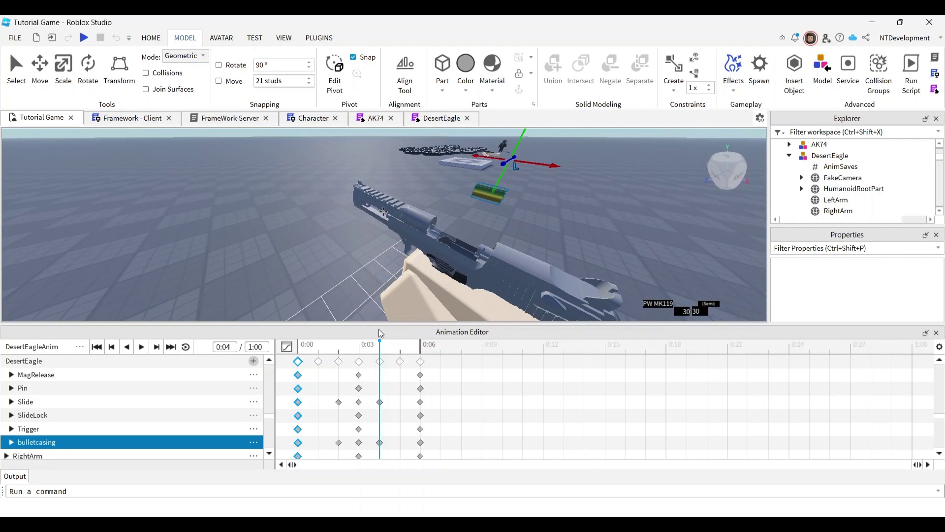
- Keyframe the bulletcasing at 0:05 by moving it even farther up and away from the gun, and play the animation
left_click(400, 347)
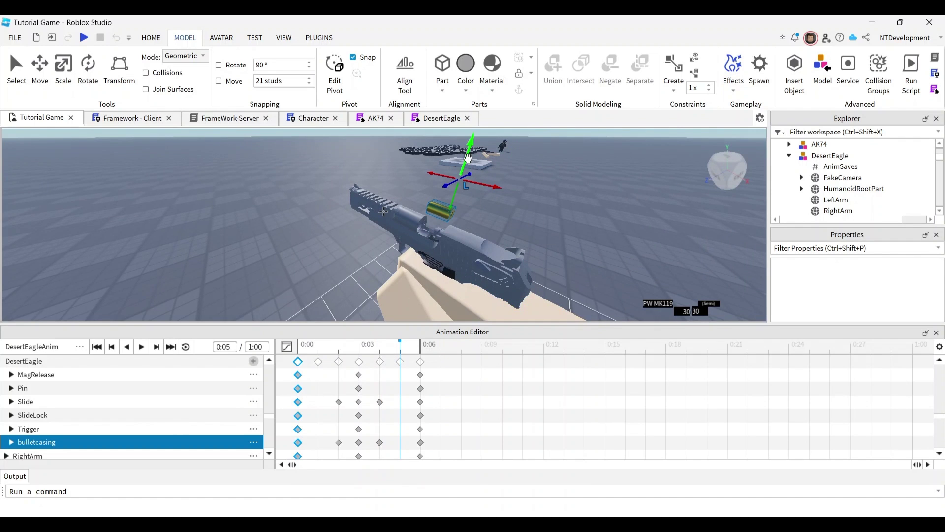
left_click_drag(468, 157, 487, 152)
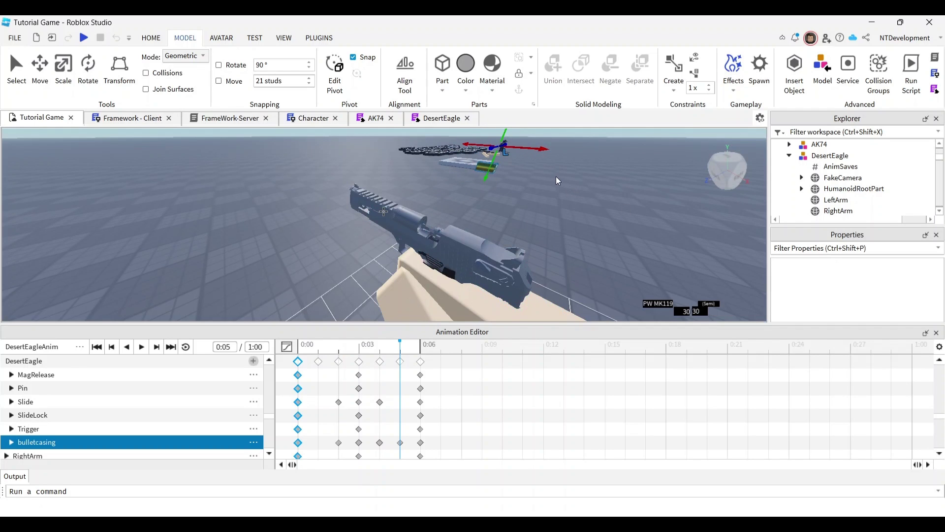
left_click(423, 351)
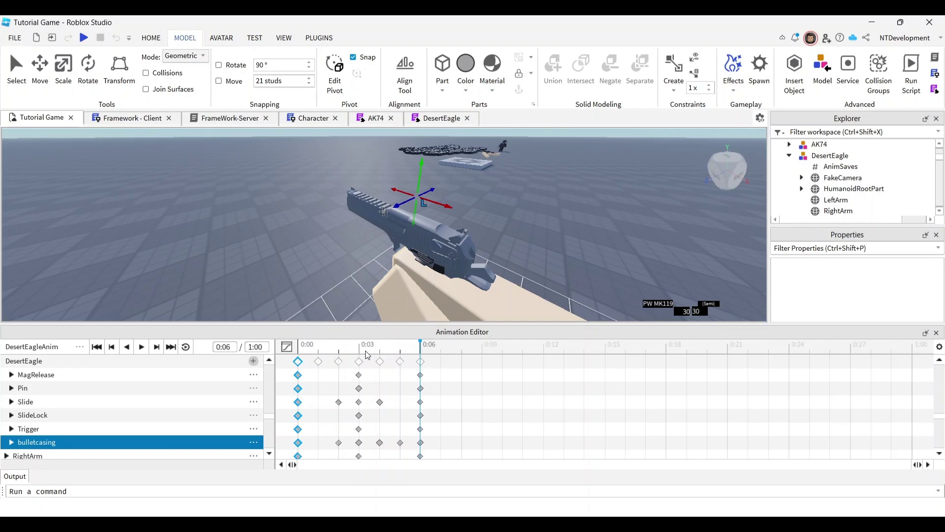
left_click(400, 345)
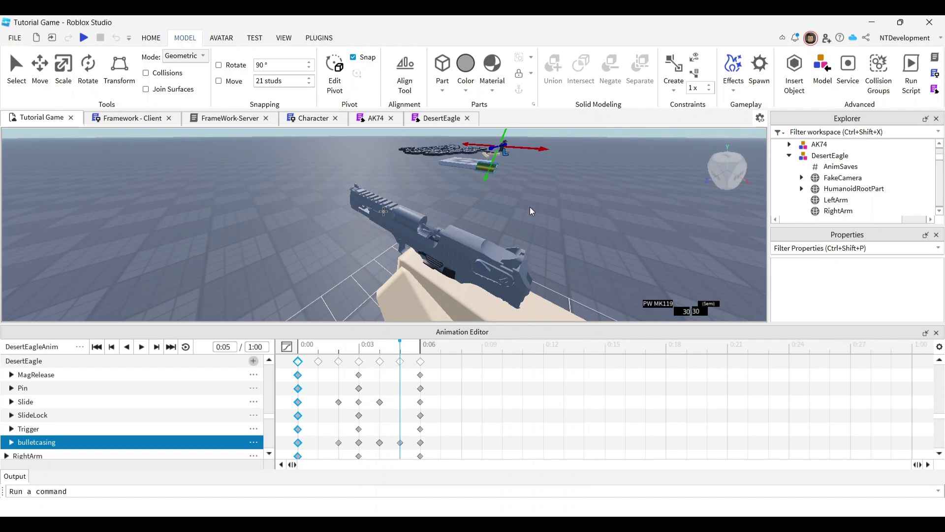
left_click(420, 350)
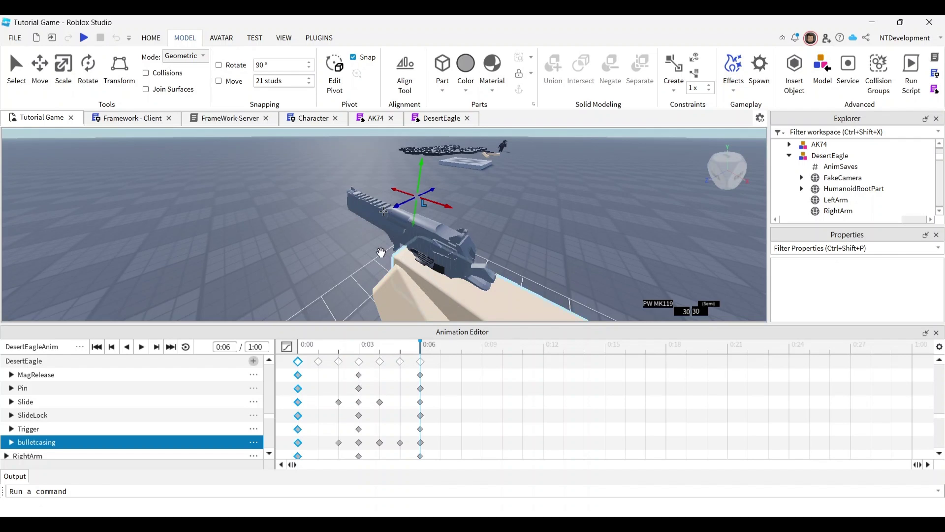
left_click(142, 347)
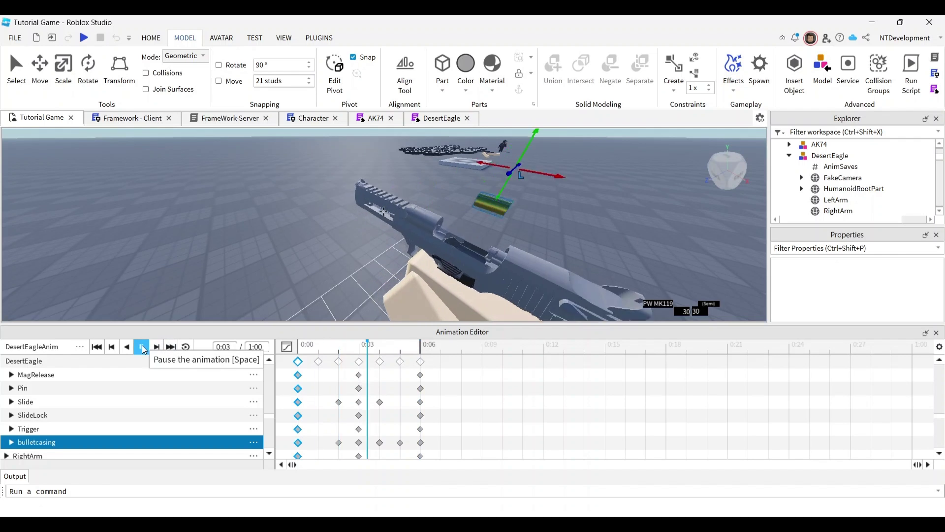
- Replay the firing animation several times and check the frames from 0:00 to 0:06 for recoil, slide and casing motion
left_click(142, 347)
left_click(141, 347)
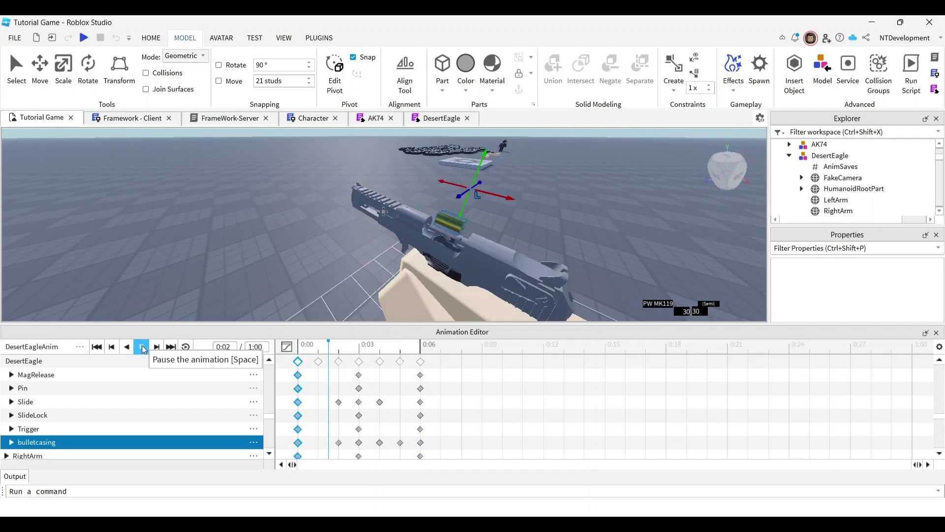
left_click(142, 347)
left_click(142, 347)
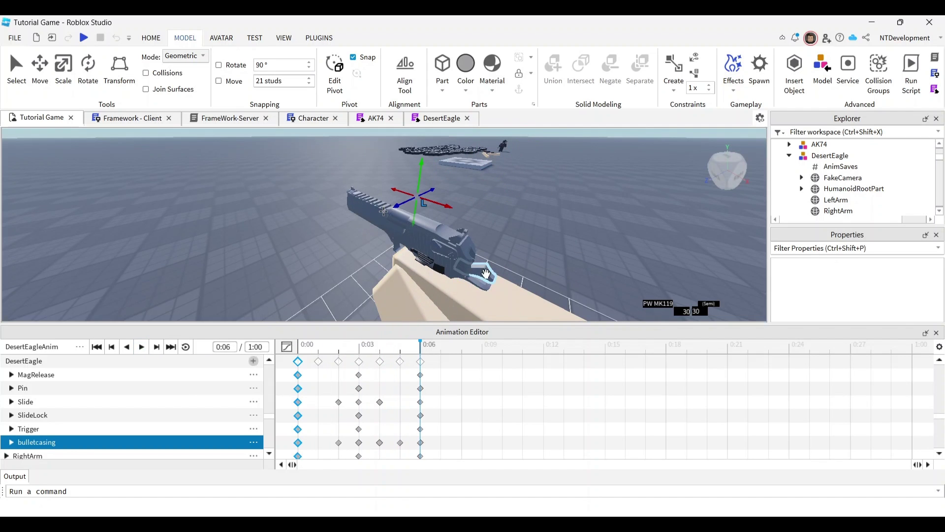
left_click(318, 349)
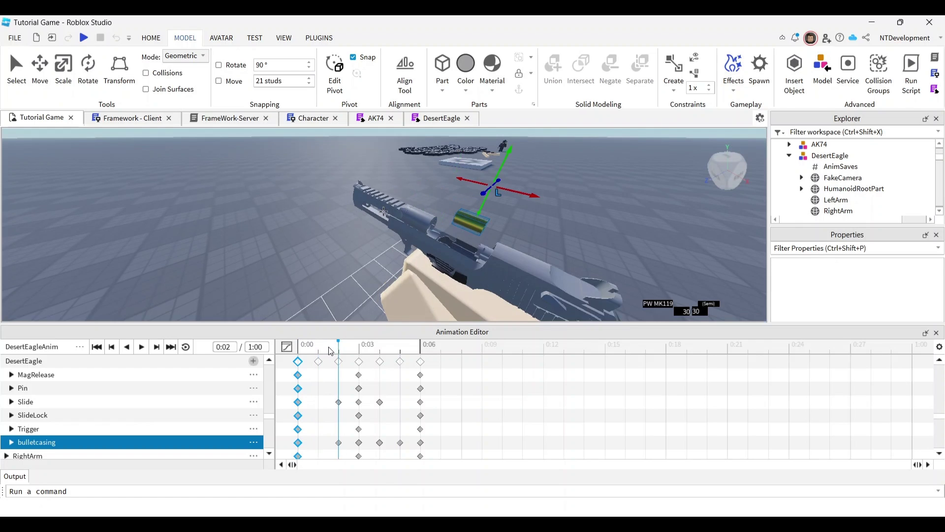
left_click(417, 350)
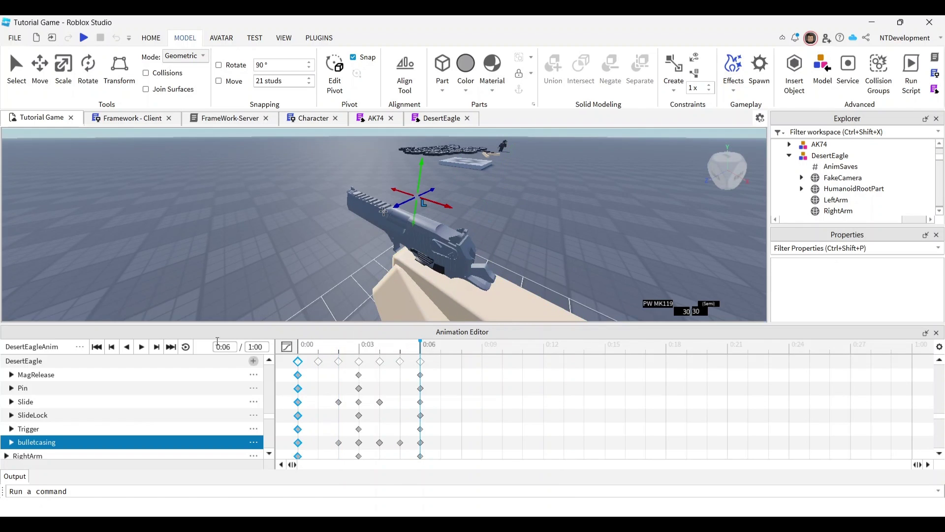
left_click(143, 348)
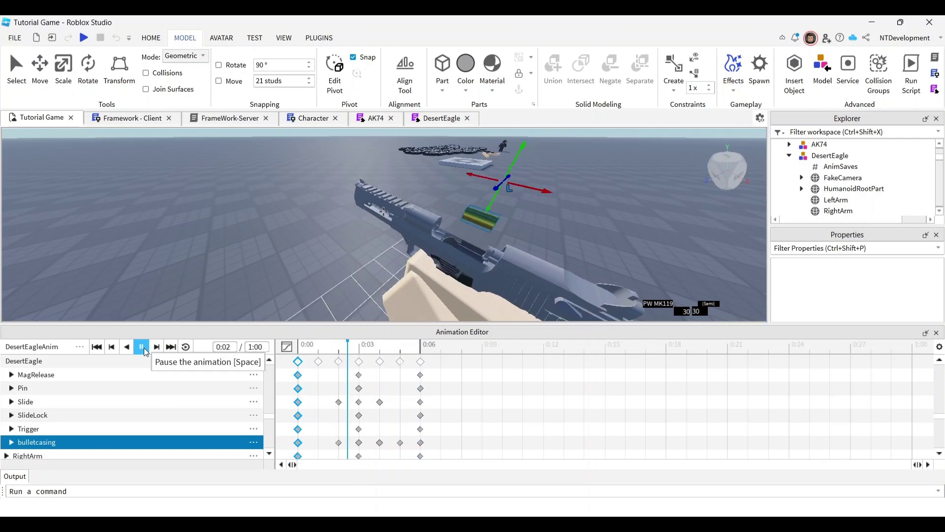
left_click(142, 348)
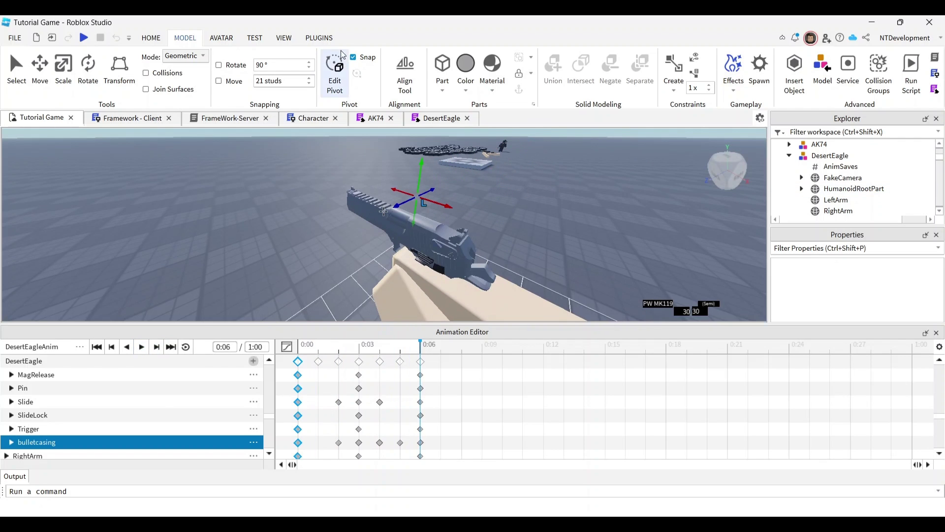
- Lock the viewport camera to the DesertEagle model's FakeCamera part using the Camera Locker plugin
left_click(319, 38)
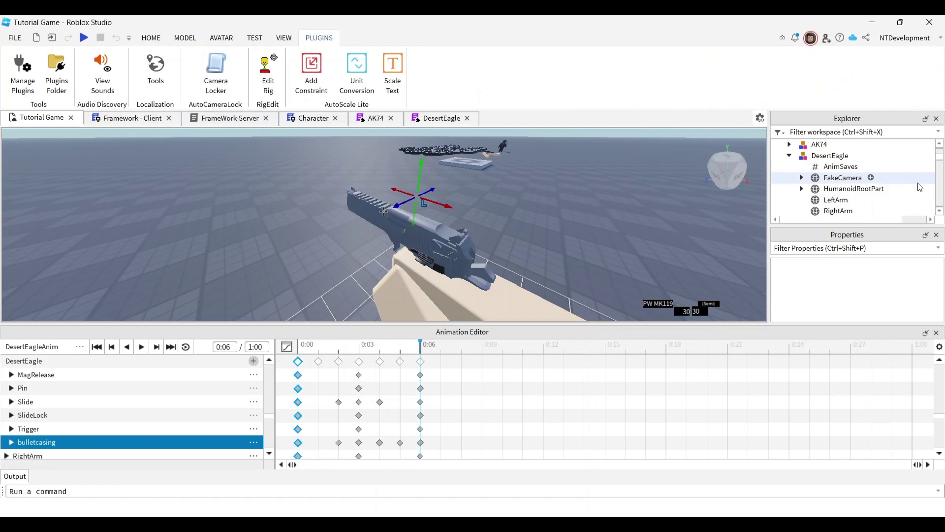
left_click(831, 156)
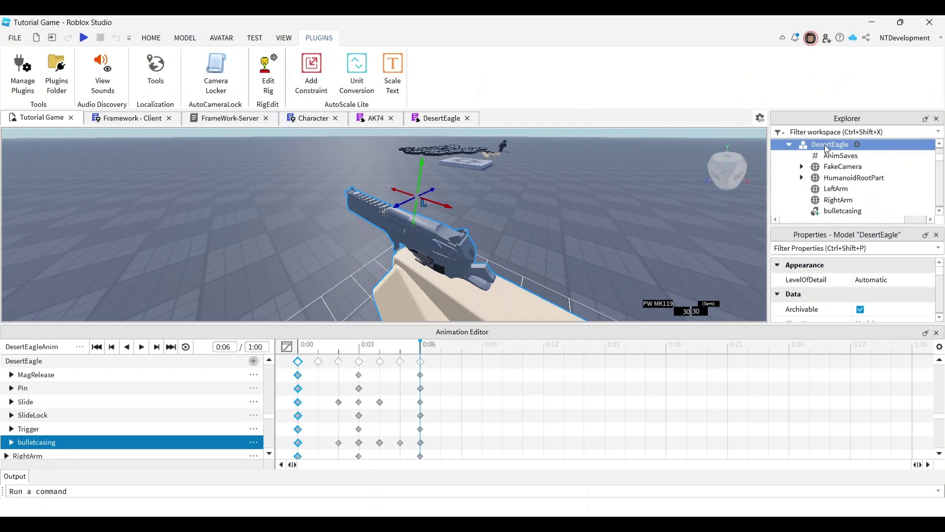
left_click(216, 74)
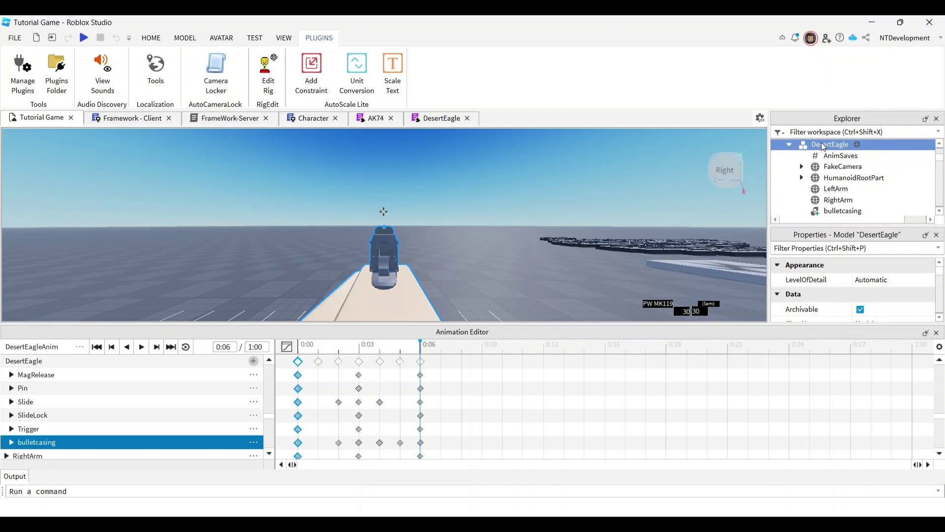
left_click(837, 170)
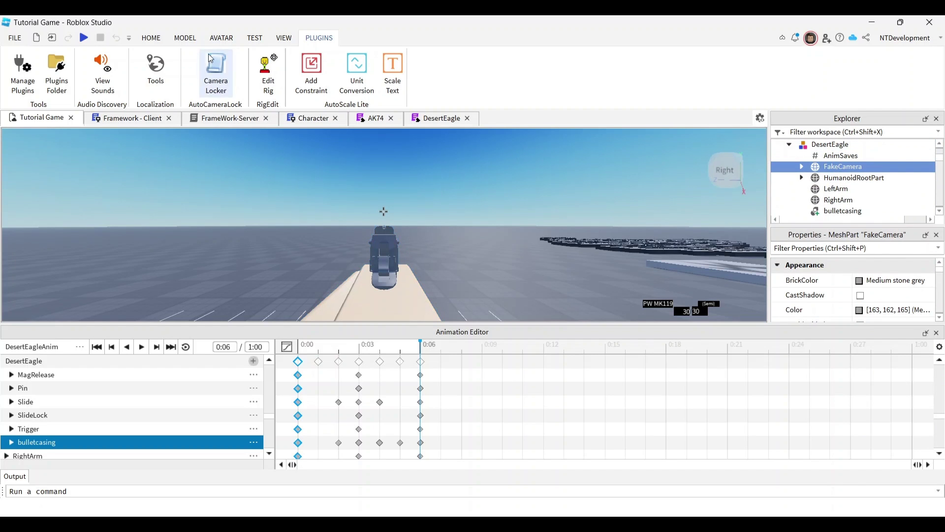
left_click(216, 74)
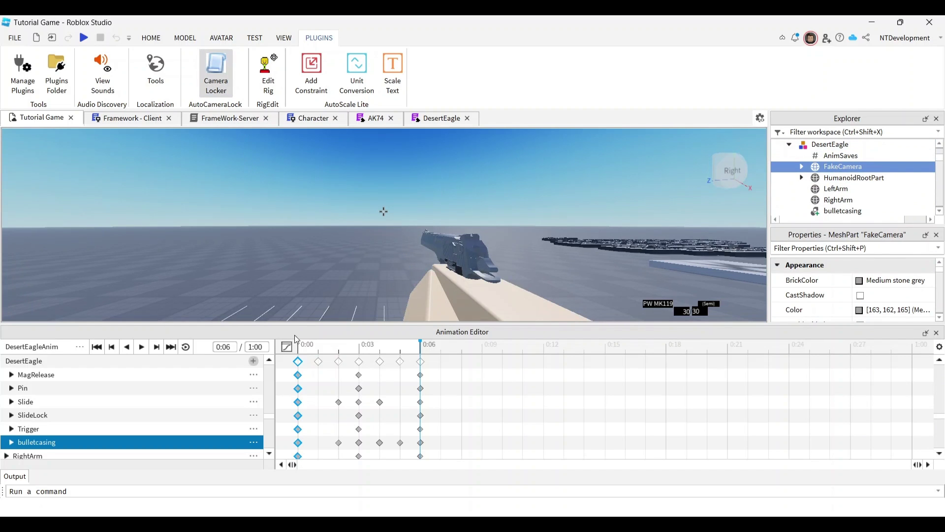
- Play the firing animation repeatedly from the first-person camera to judge how the shot looks
left_click(142, 346)
left_click(144, 347)
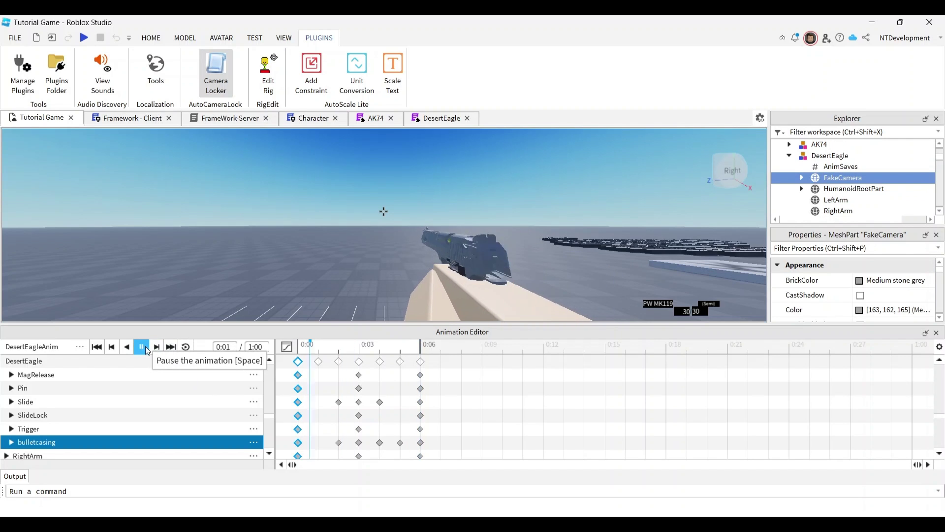
left_click(144, 346)
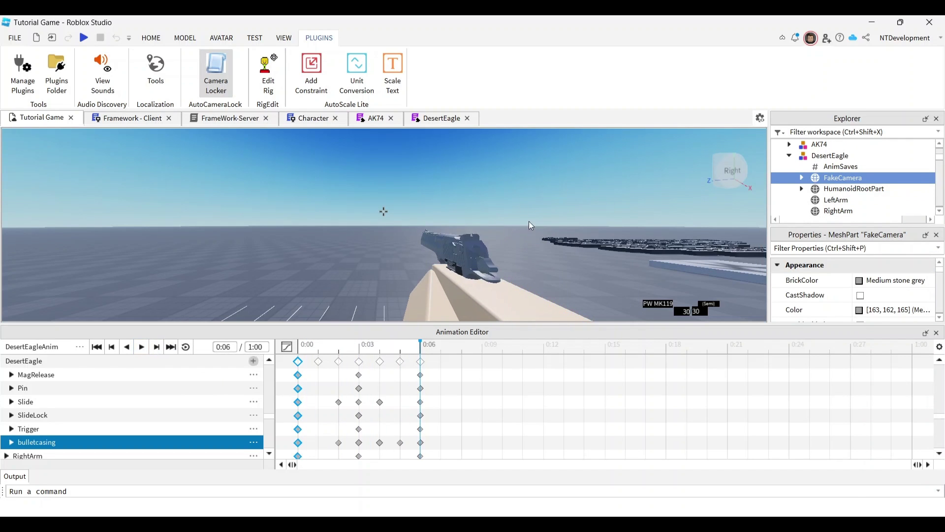
left_click(144, 348)
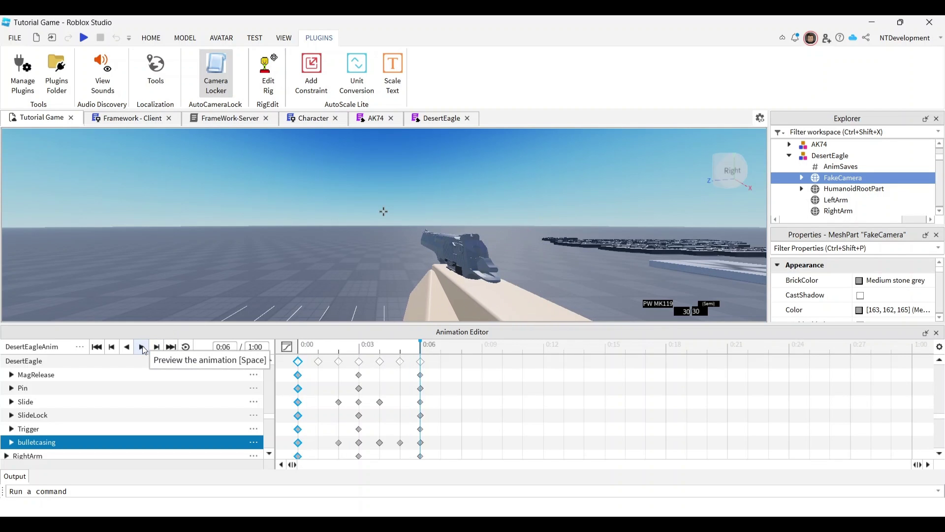
left_click(143, 348)
left_click(143, 348)
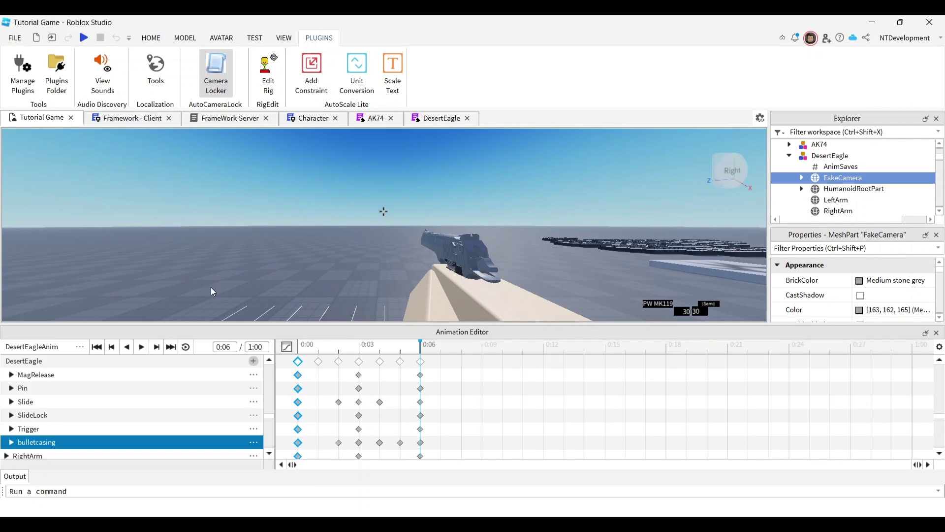
left_click(142, 348)
left_click(142, 348)
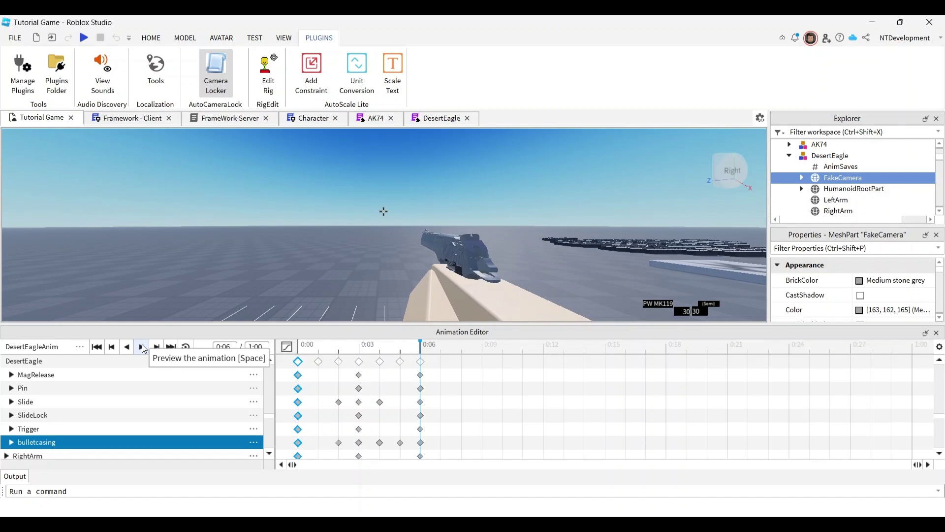
left_click(142, 348)
left_click(142, 348)
left_click(142, 347)
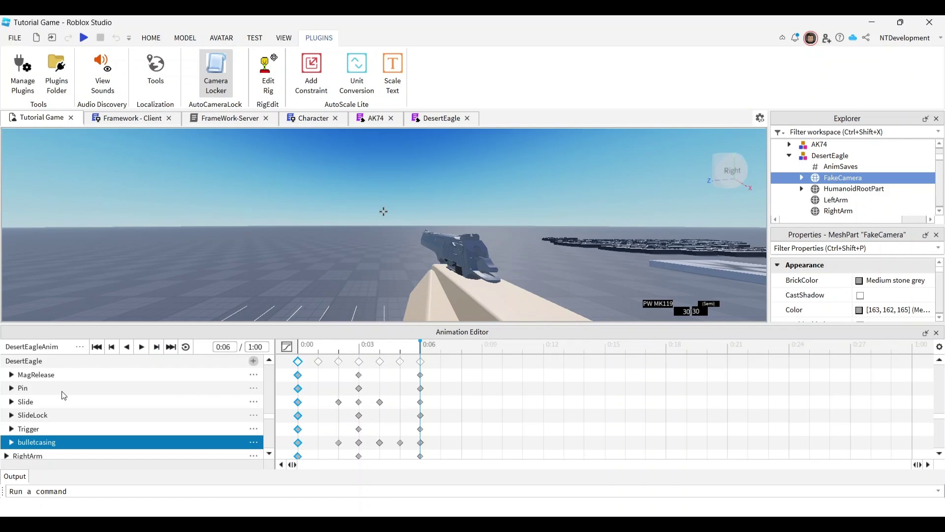
- Publish the animation to Roblox as DesertEagleAnim, a development item in the Animation category with Me as creator
left_click(80, 348)
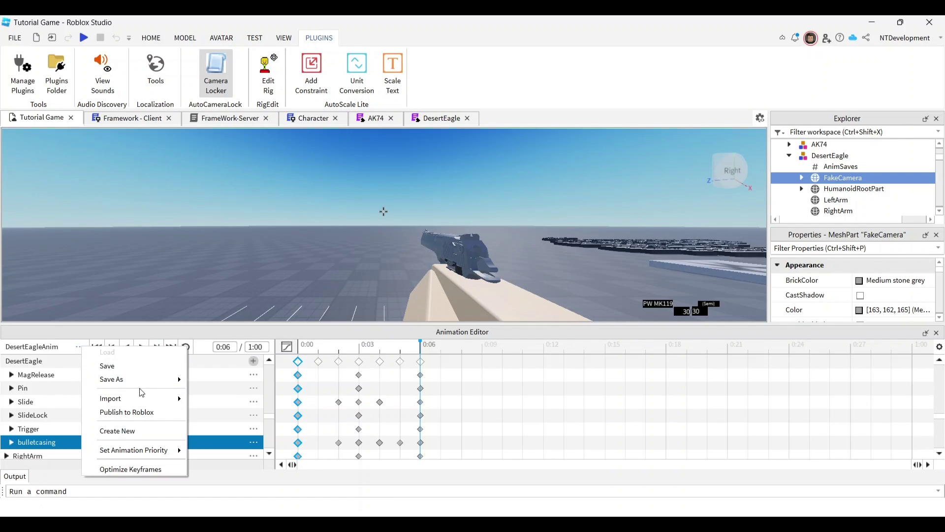
left_click(147, 412)
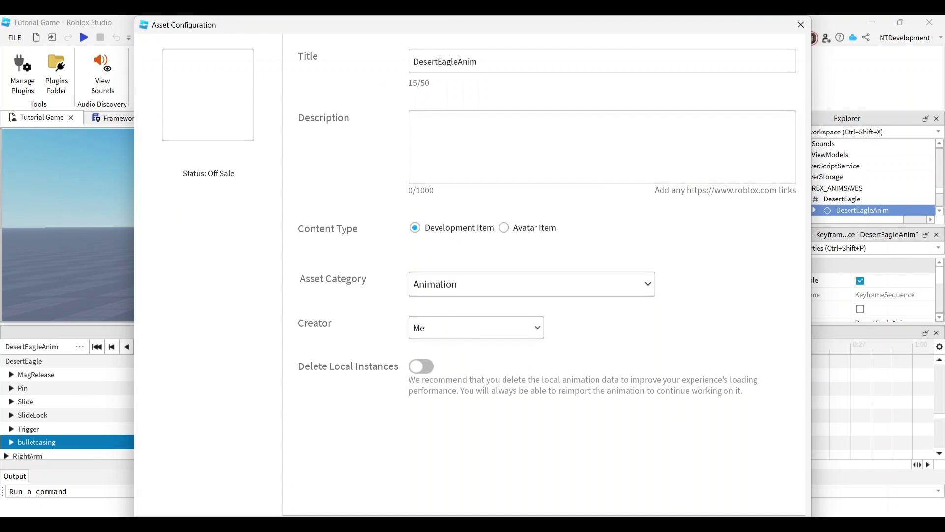
left_click(770, 515)
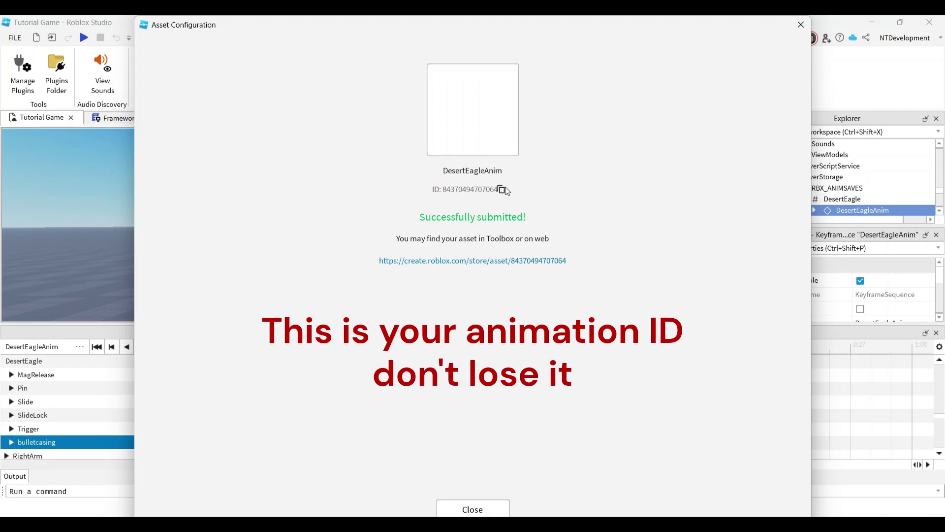
- Copy the published animation's asset ID, then close the asset configuration and collapse the Animation Editor
left_click(504, 189)
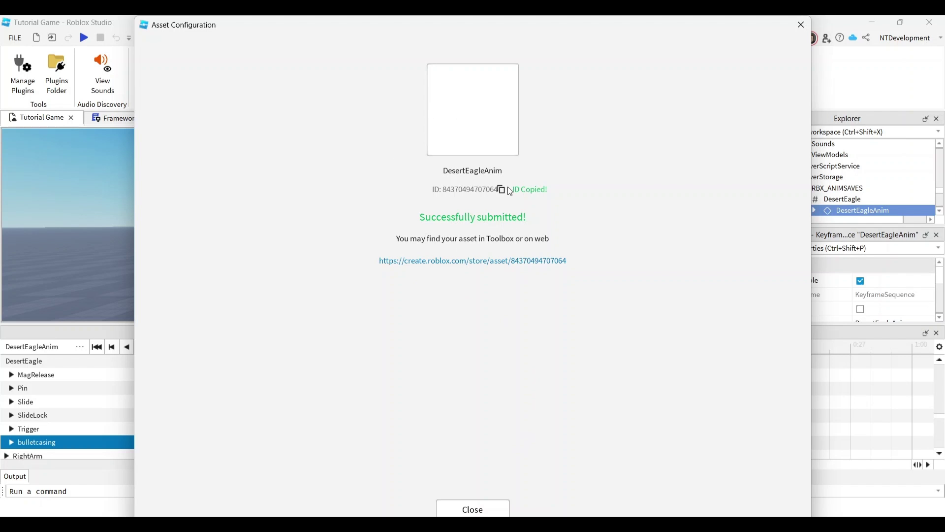
left_click(497, 510)
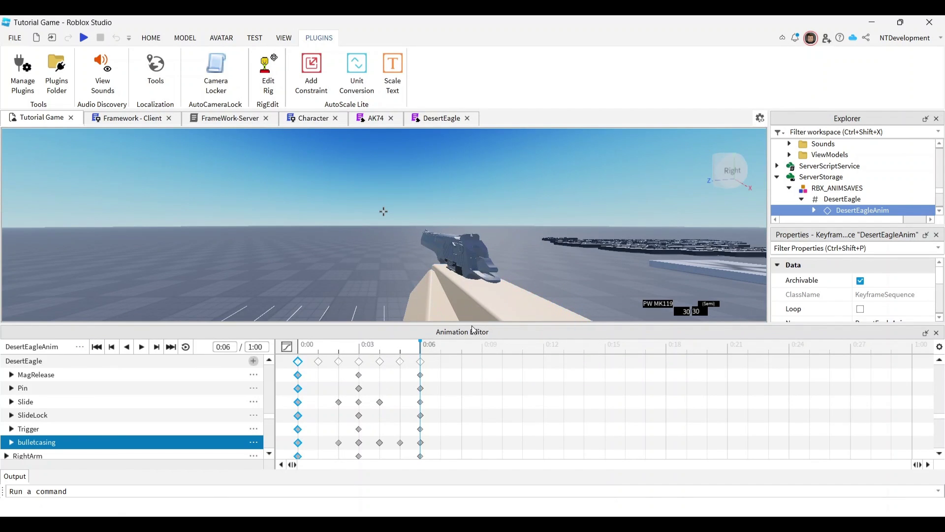
left_click(926, 333)
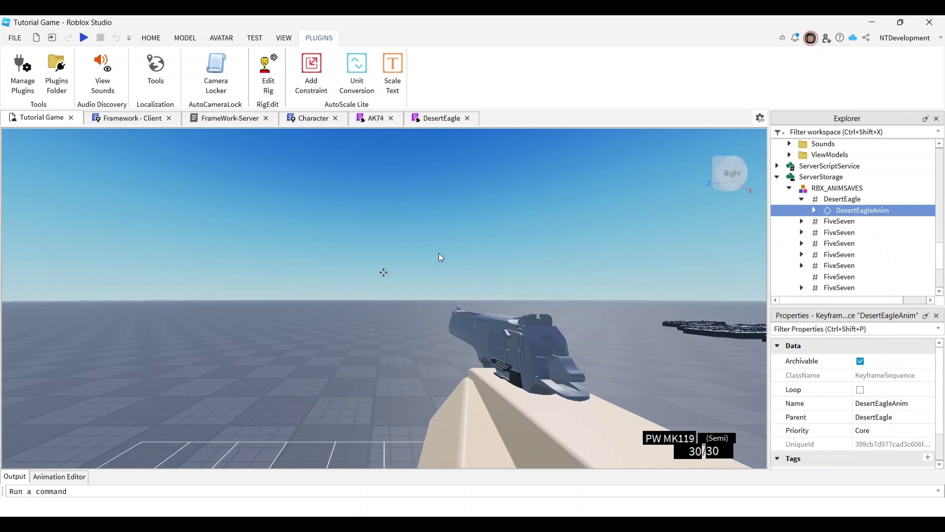